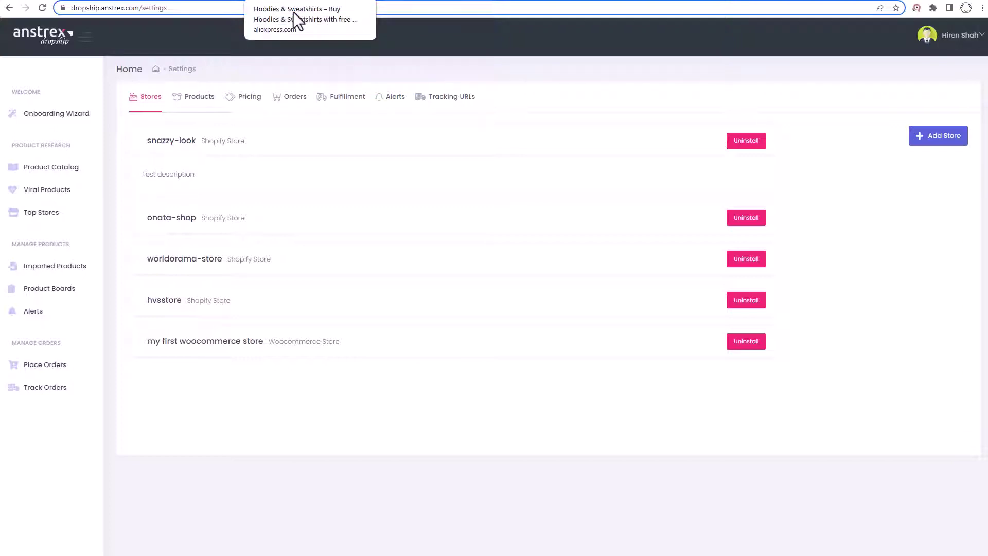
Step: Open the white men's hoodie from the AliExpress listing in the Dropship extension and choose "my first woocommerce store" as the store
left_click(303, 1)
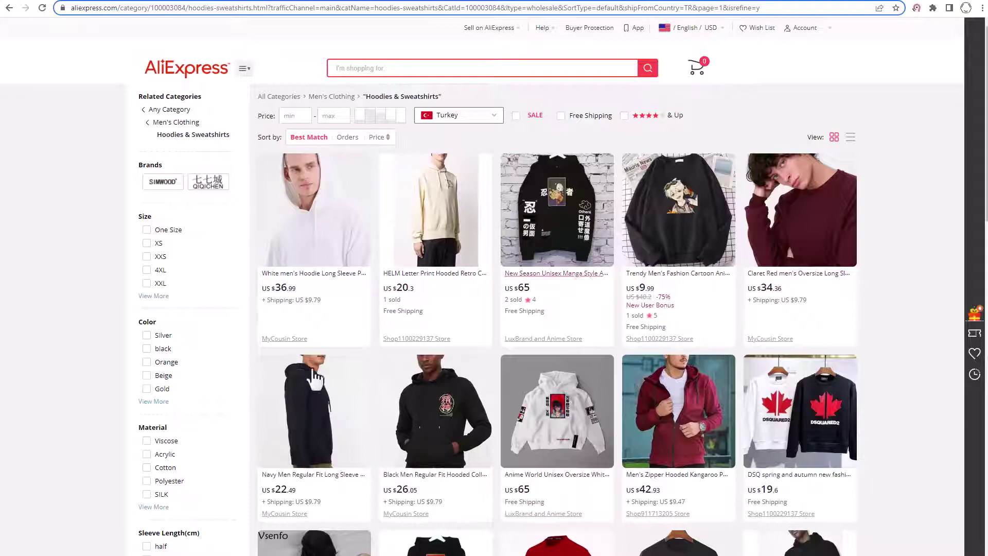
left_click(337, 278)
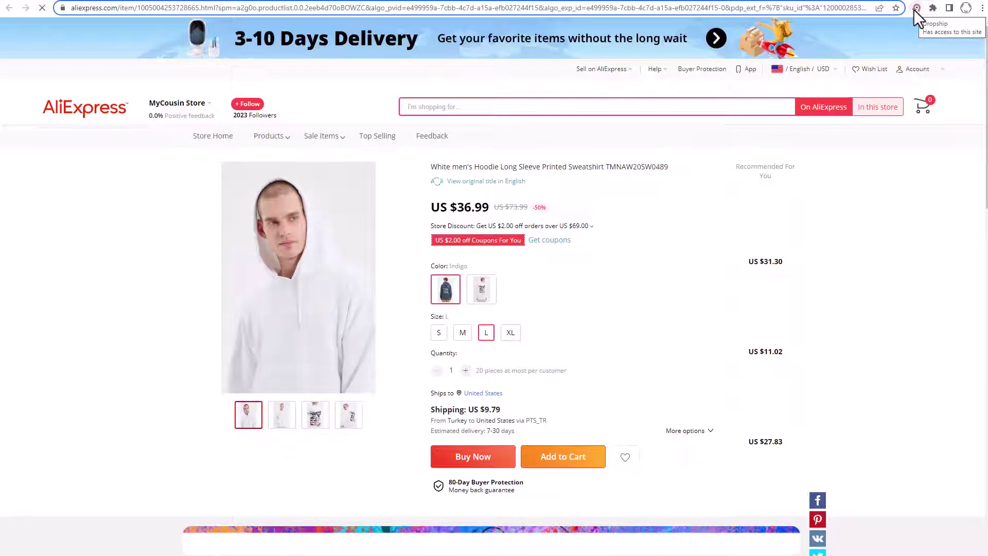
left_click(916, 8)
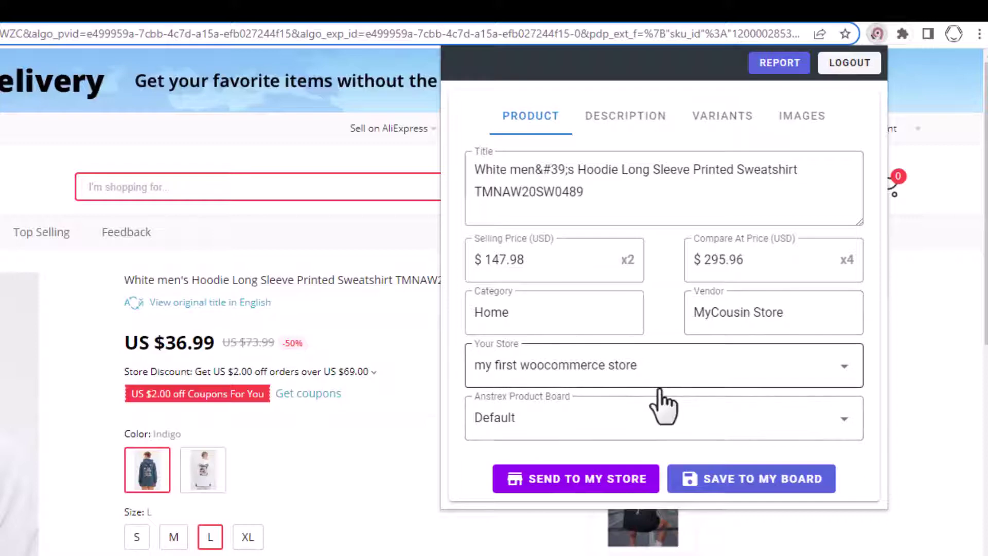
left_click(678, 374)
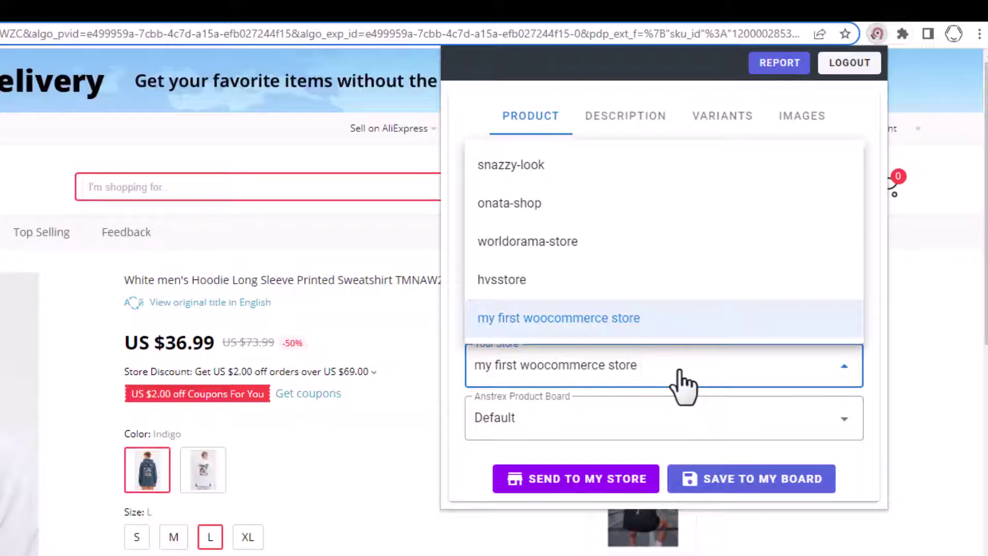
left_click(651, 323)
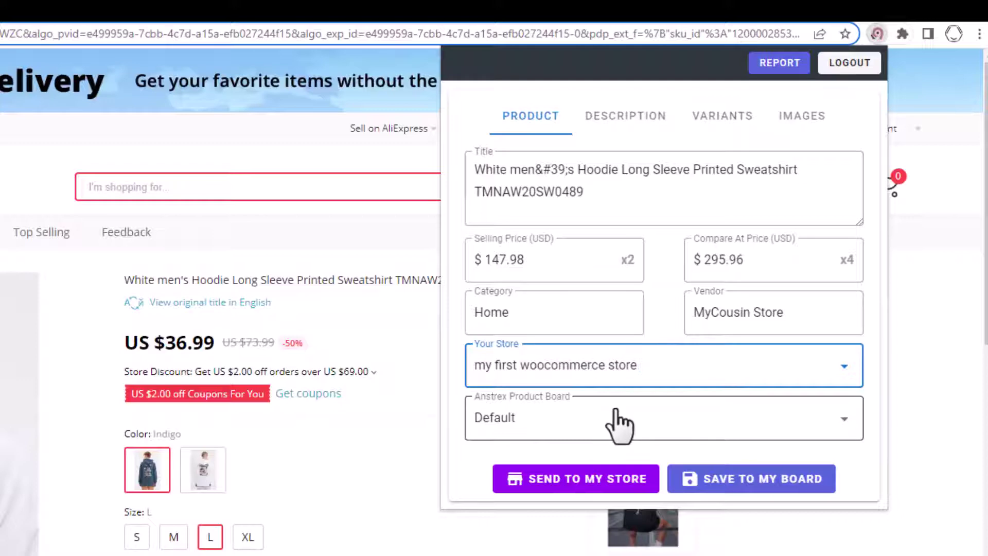
Step: Review the hoodie's description, variants and images in the Dropship extension before importing
left_click(629, 116)
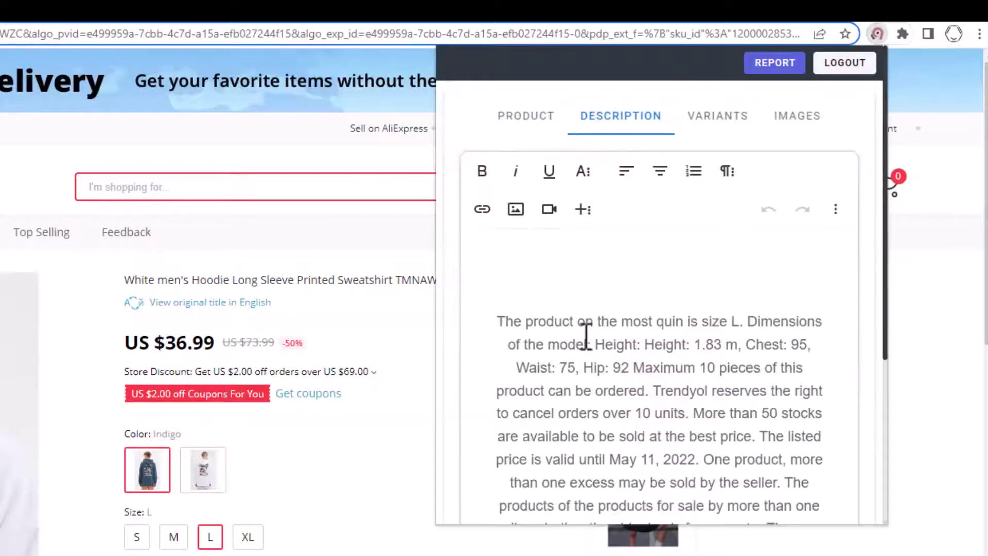
scroll(587, 338, "down", 5)
scroll(587, 337, "up", 3)
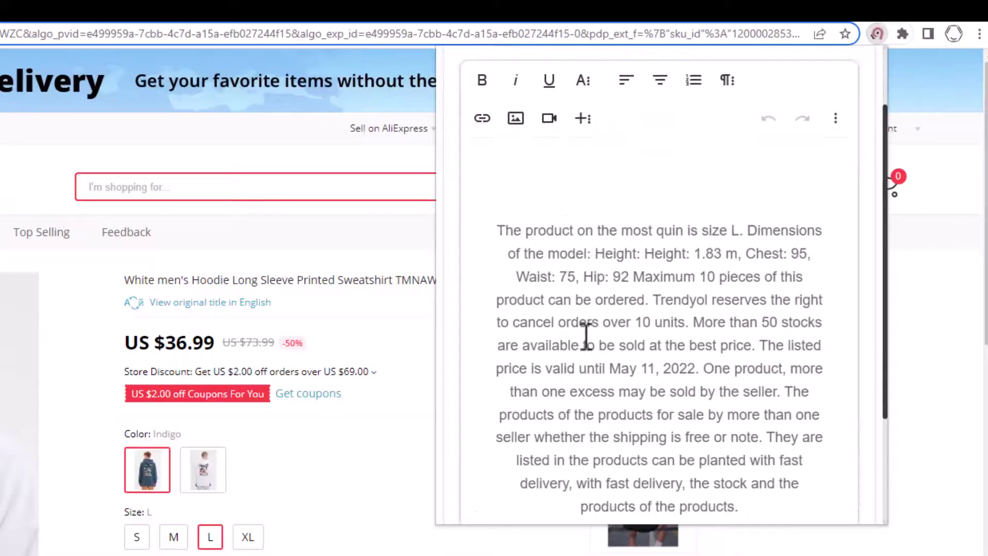
scroll(586, 337, "down", 2)
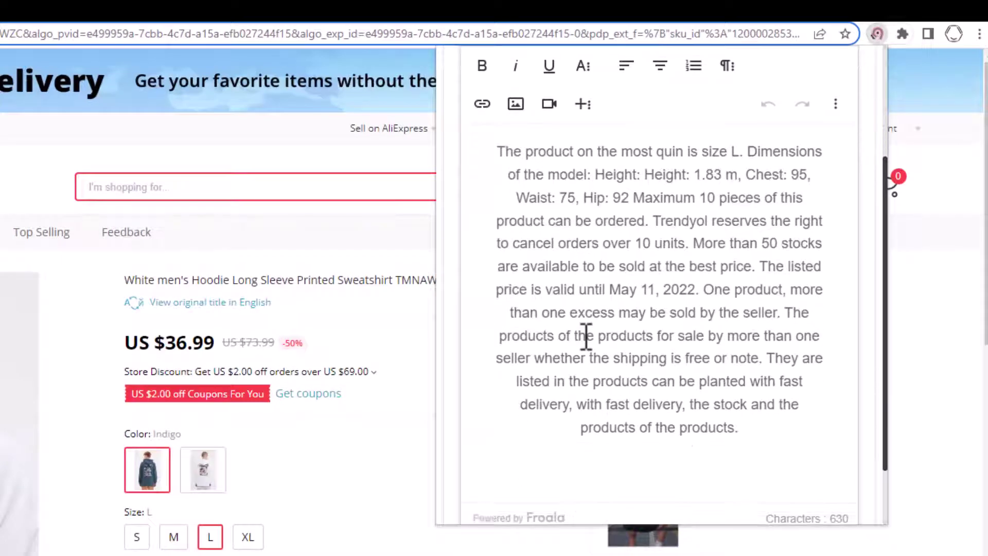
scroll(586, 337, "up", 3)
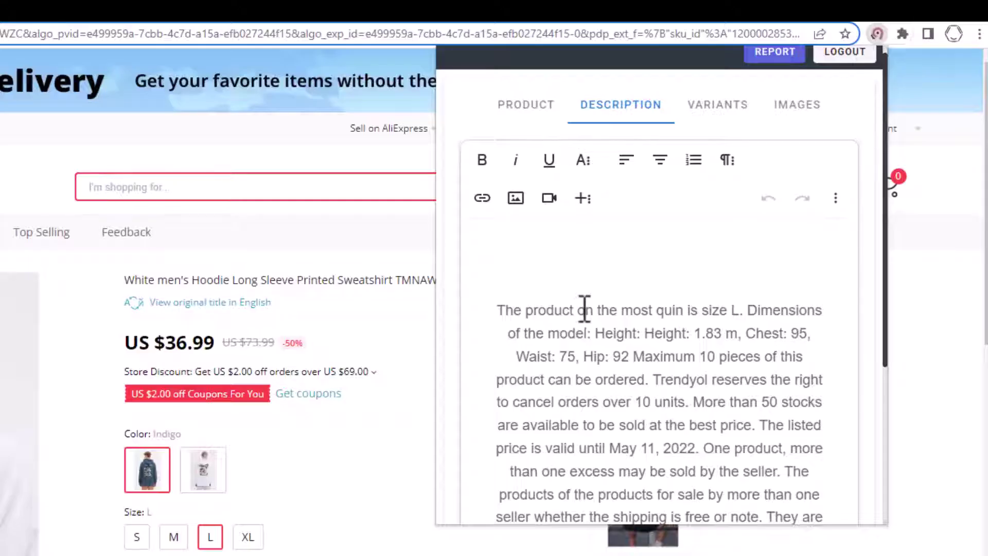
scroll(585, 311, "down", 3)
scroll(584, 310, "up", 2)
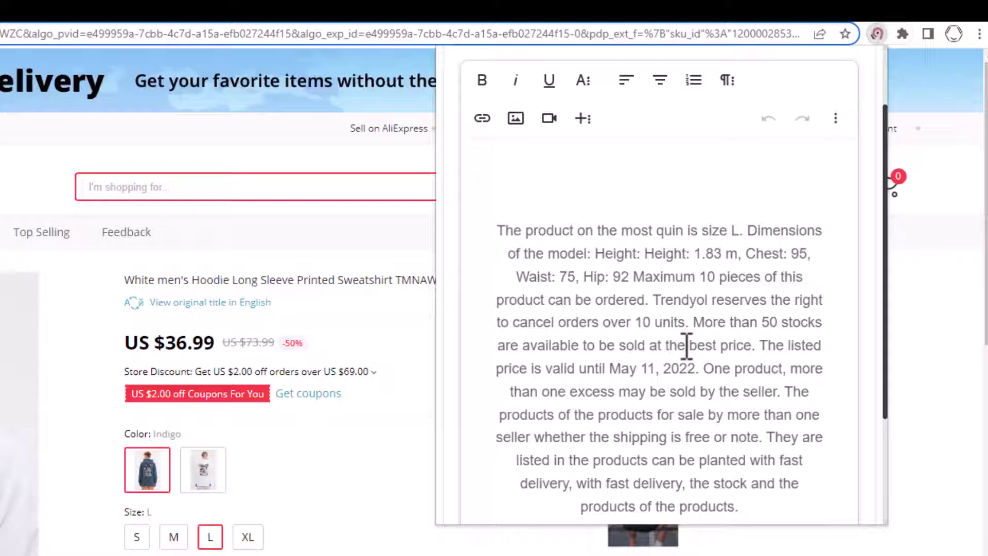
scroll(715, 165, "up", 2)
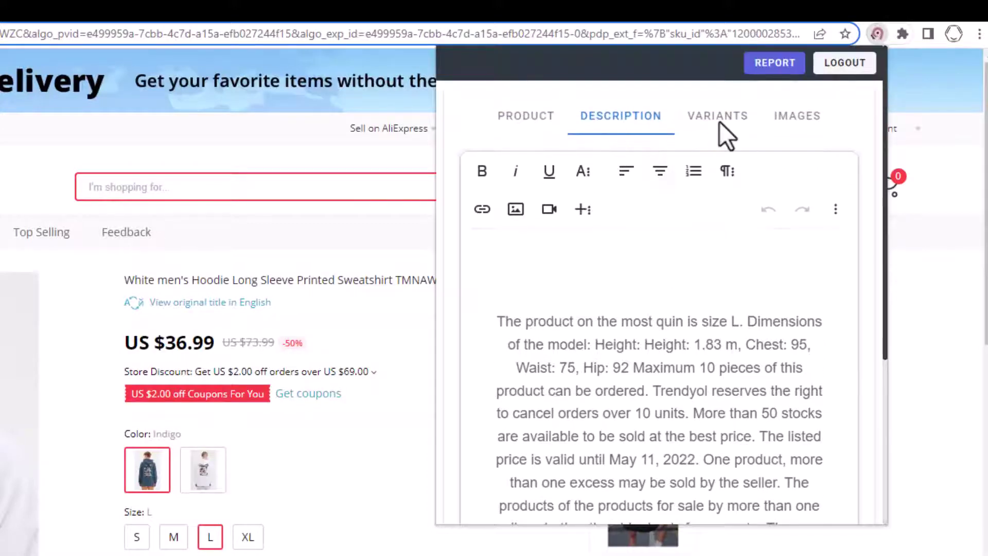
left_click(718, 116)
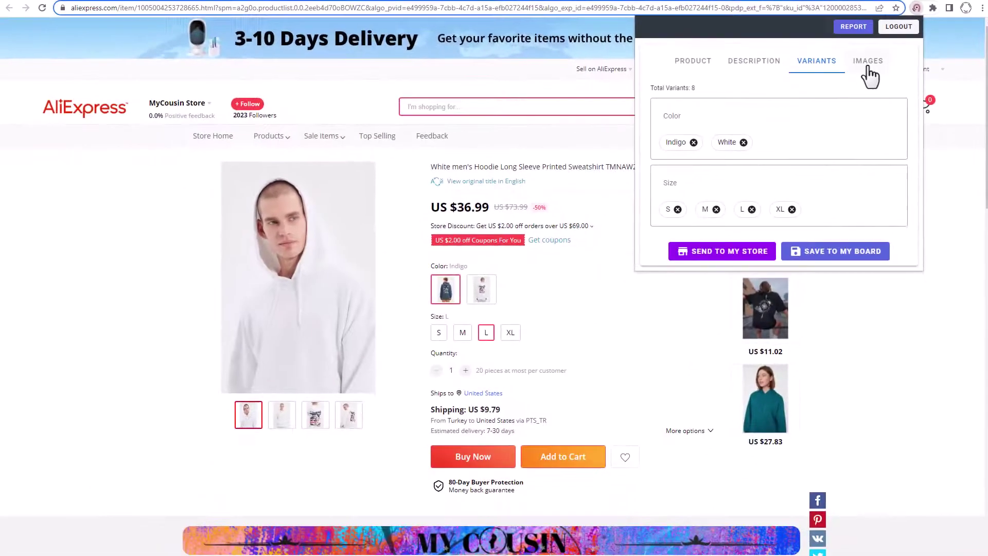
left_click(844, 84)
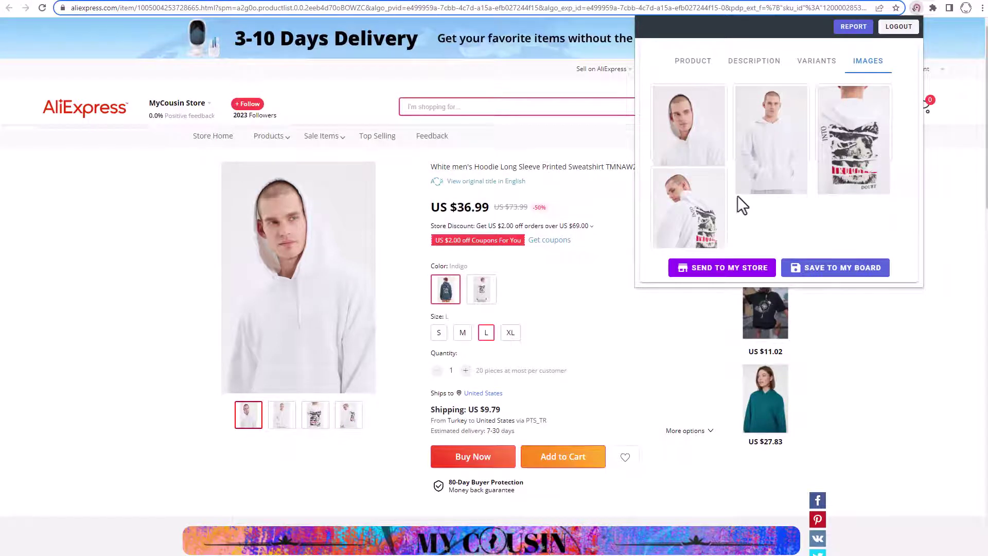
Step: Return to the hoodie's main product details, send the product to the selected store and dismiss the import message
left_click(695, 62)
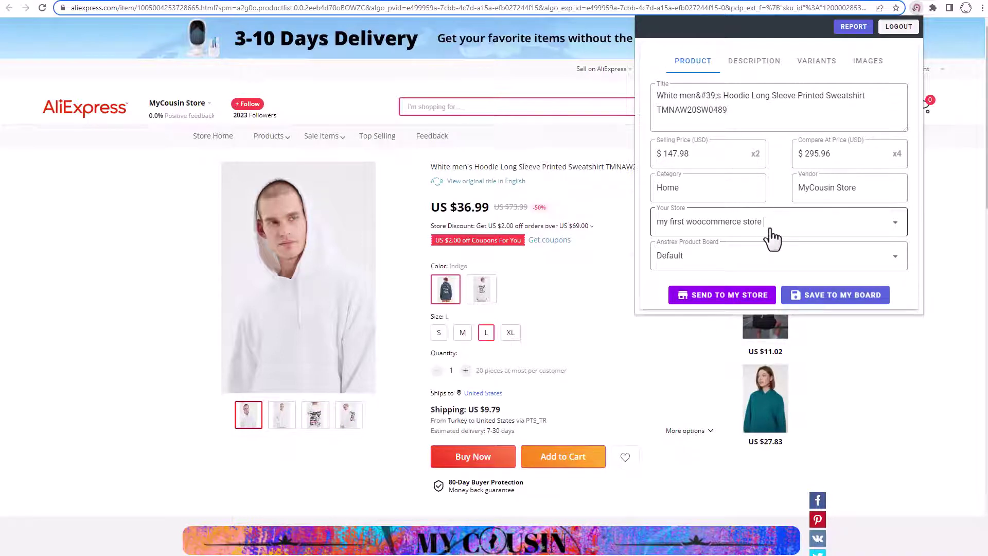
left_click(728, 301)
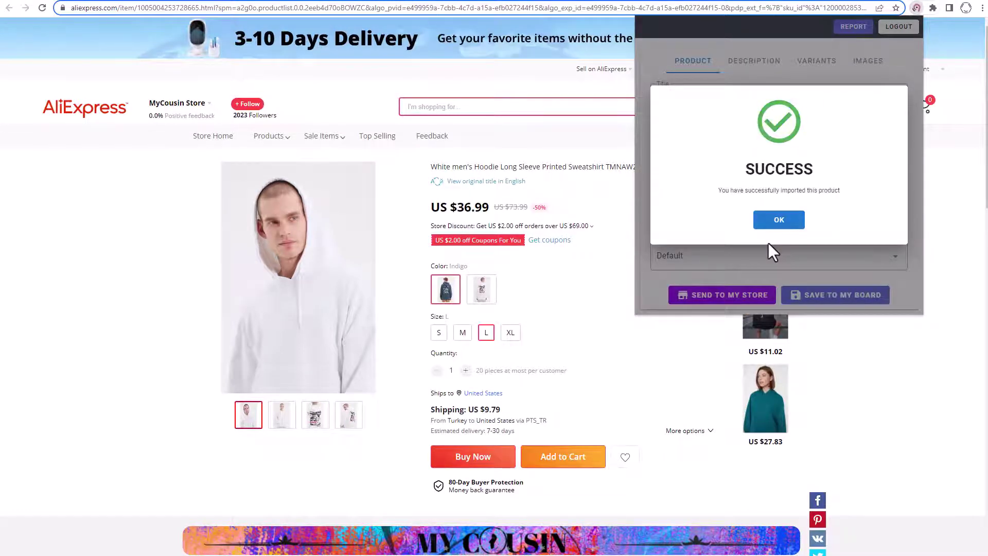
left_click(763, 272)
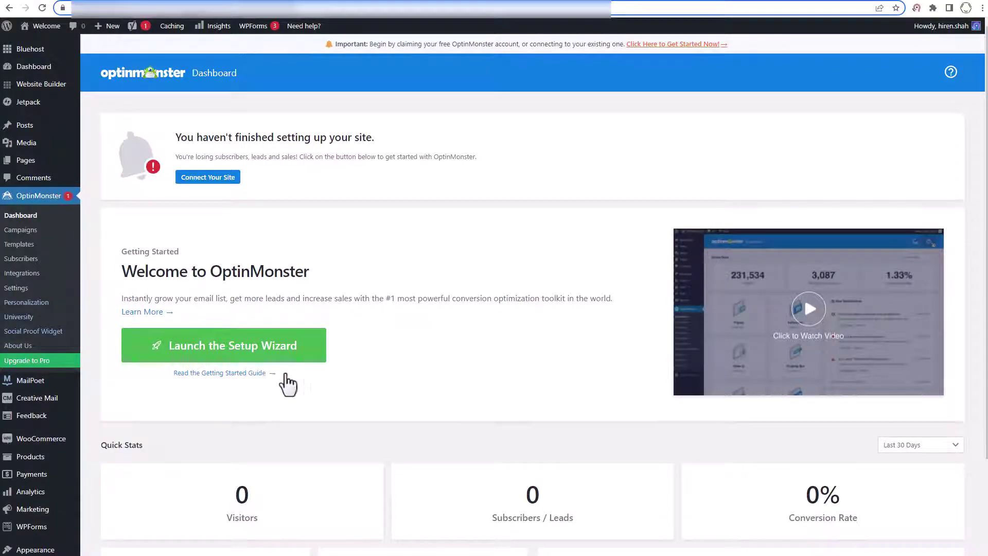
Step: In the WordPress admin, list all store products and open the imported white men's hoodie for editing
mouse_move(37, 455)
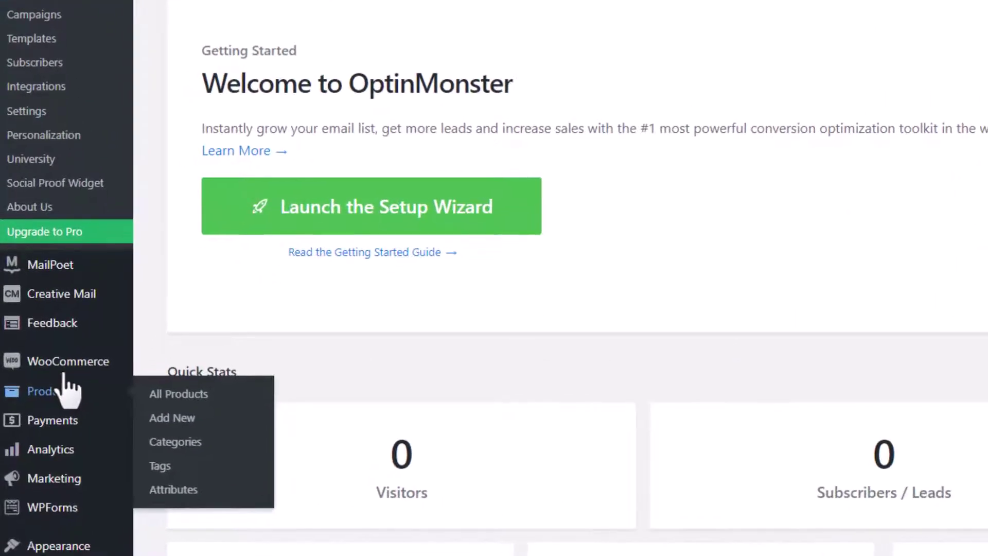
left_click(170, 401)
mouse_move(317, 294)
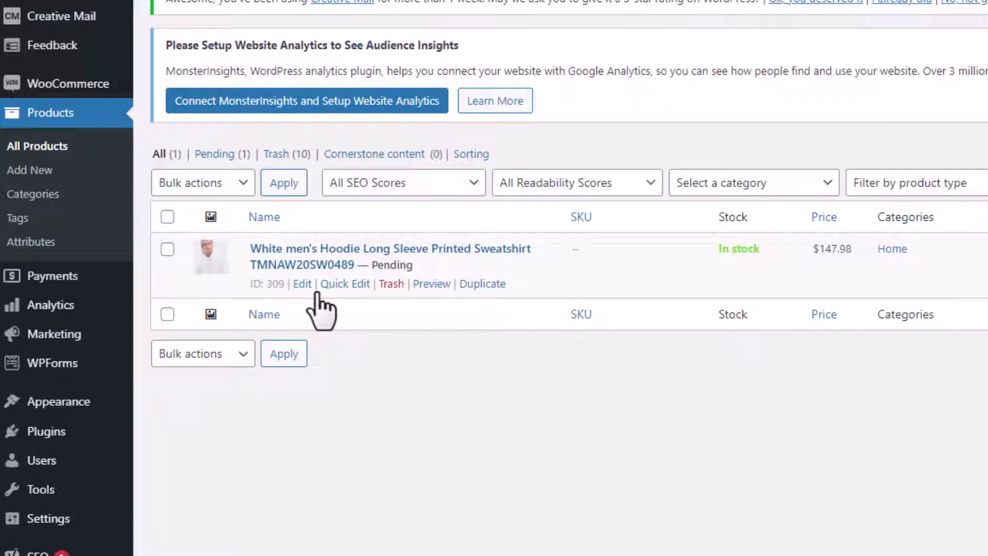
left_click(306, 264)
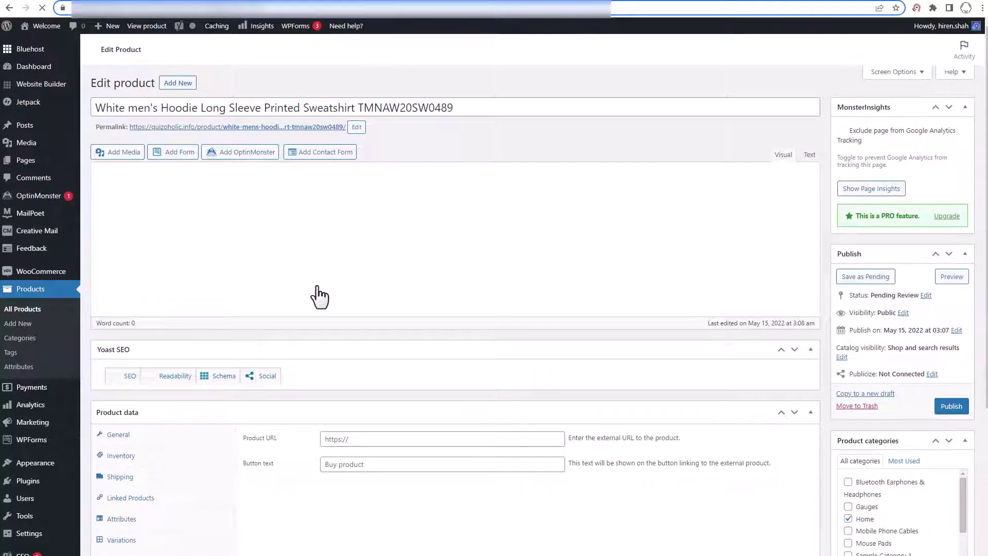
Step: Look through the imported product's edit page, examining its title and description text
scroll(316, 287, "down", 6)
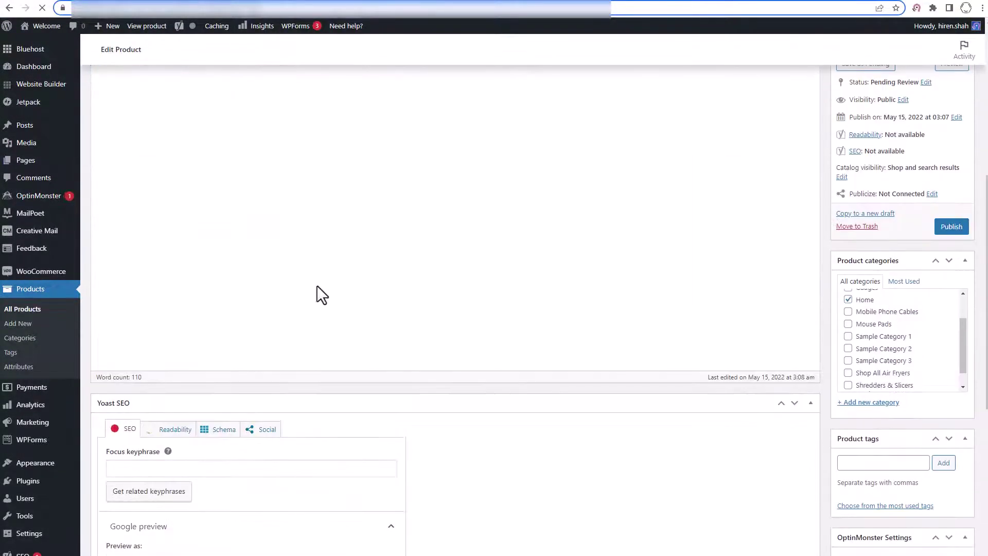
scroll(316, 285, "down", 7)
scroll(317, 286, "down", 2)
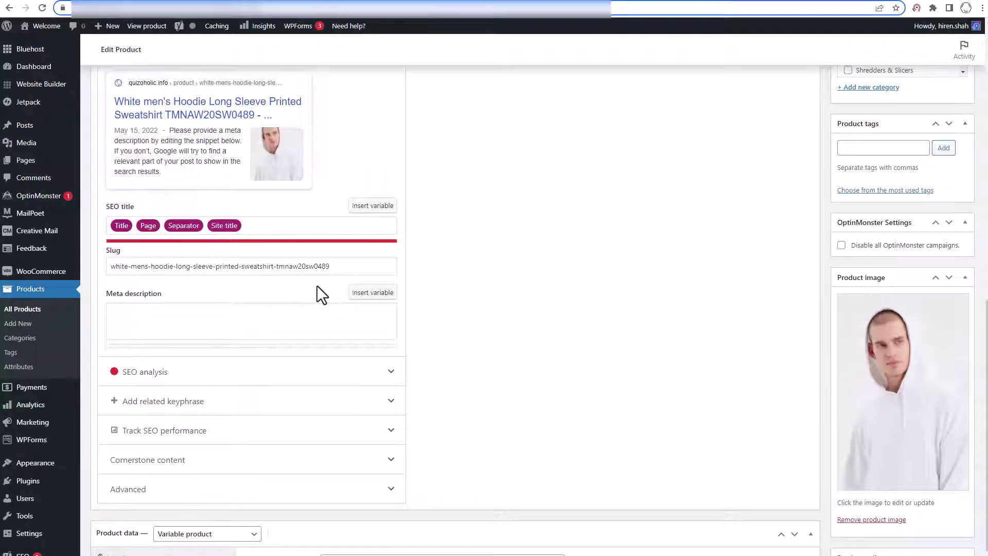
scroll(317, 285, "down", 1)
scroll(317, 285, "down", 1)
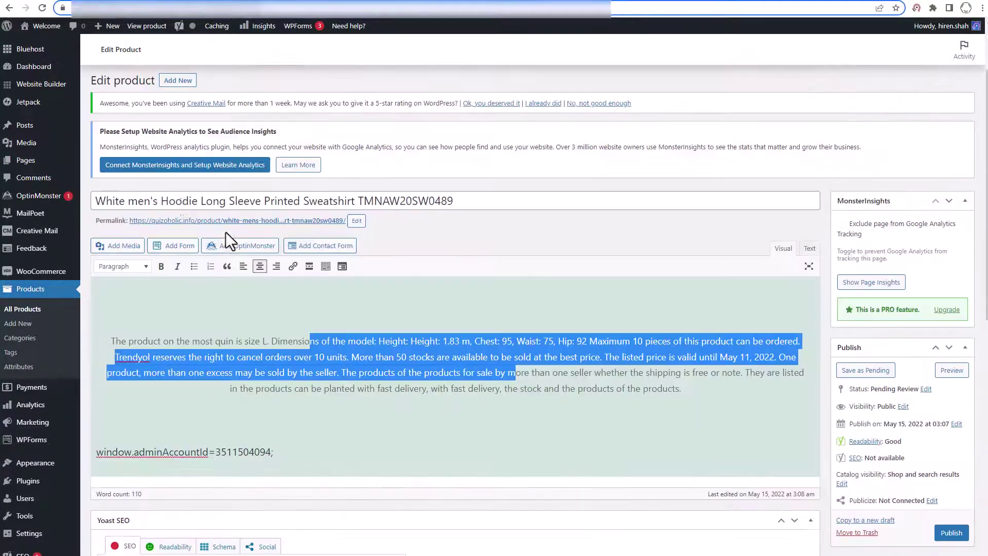
left_click_drag(178, 200, 502, 214)
left_click(423, 394)
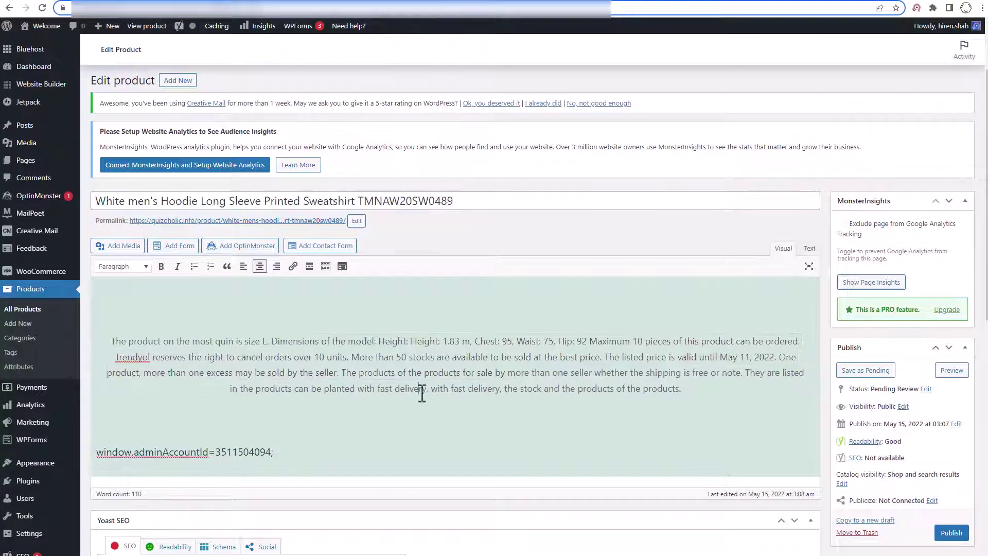
left_click_drag(303, 342, 501, 389)
Step: Examine the imported product's categories, image and gallery, and its color and size variations
scroll(613, 410, "down", 4)
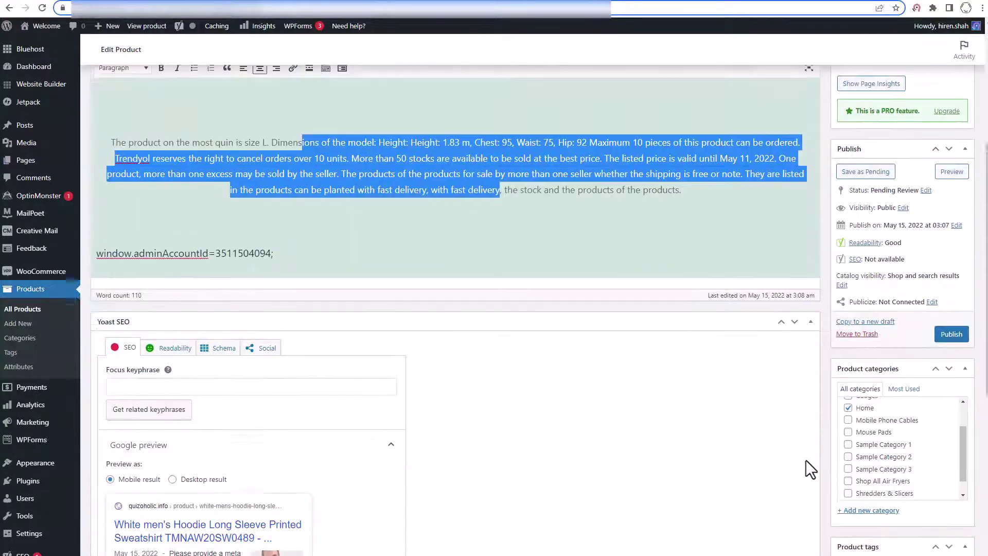
scroll(805, 459, "down", 5)
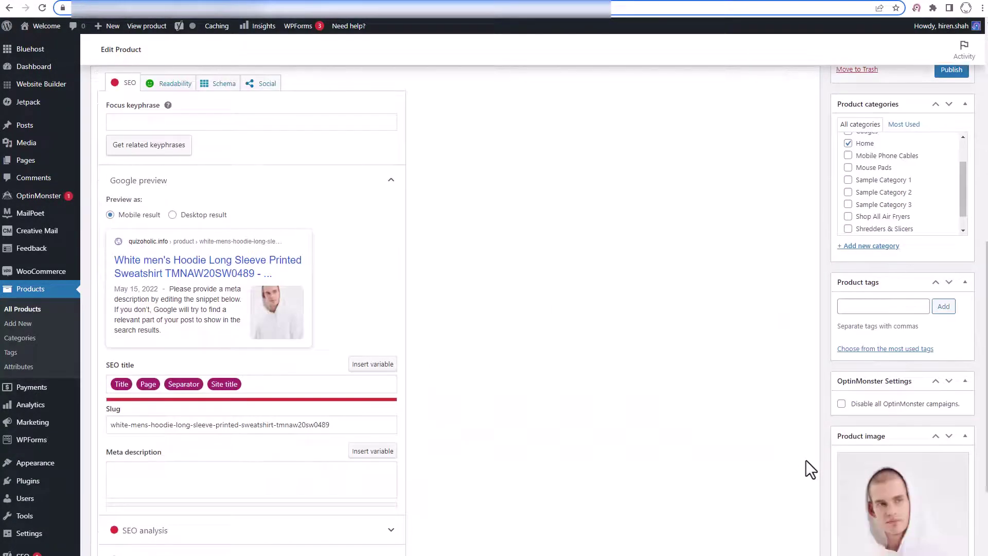
scroll(805, 460, "up", 2)
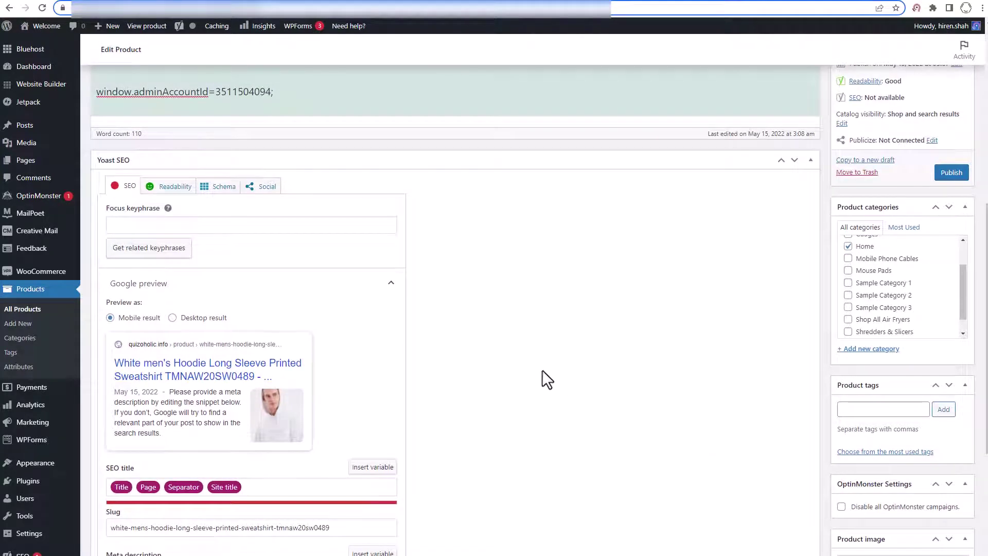
scroll(475, 347, "down", 10)
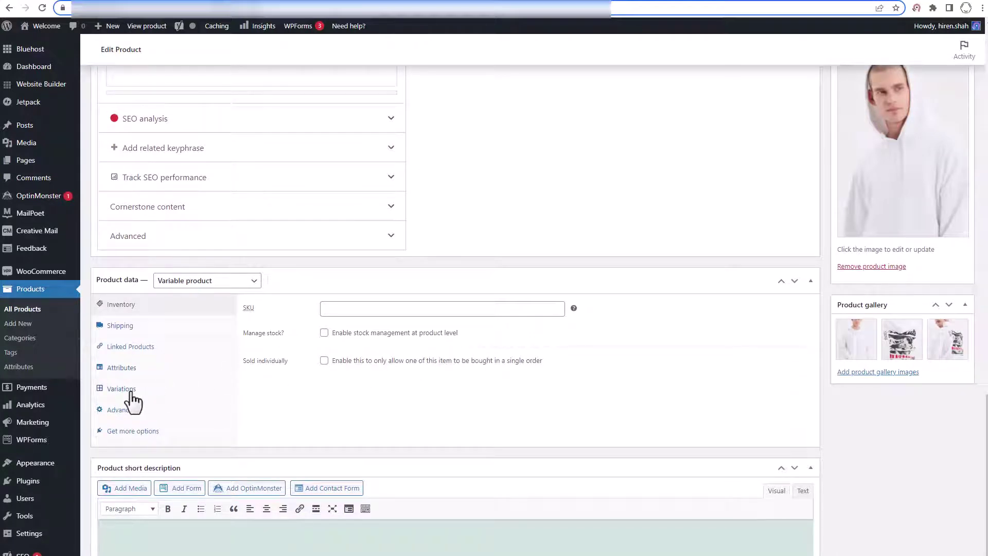
left_click(130, 392)
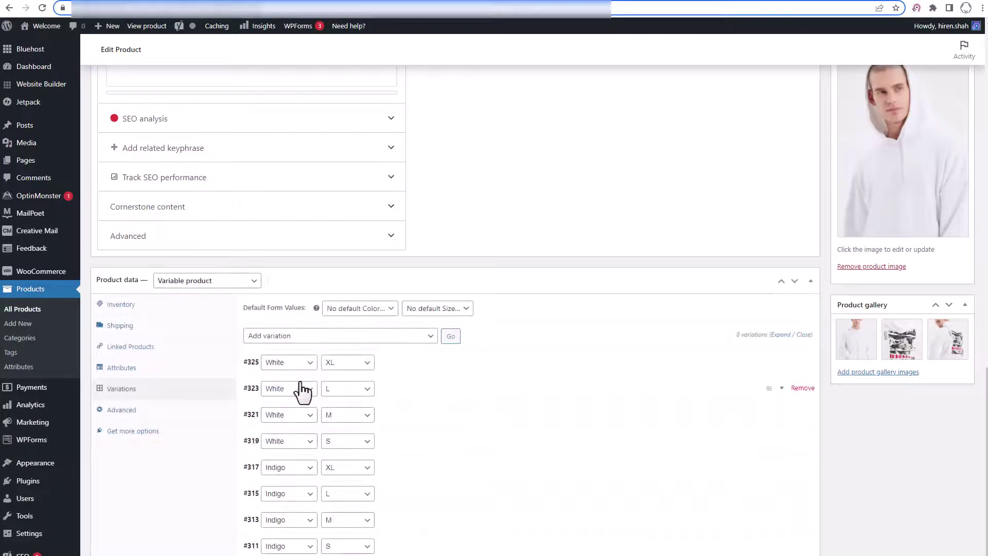
scroll(308, 381, "down", 1)
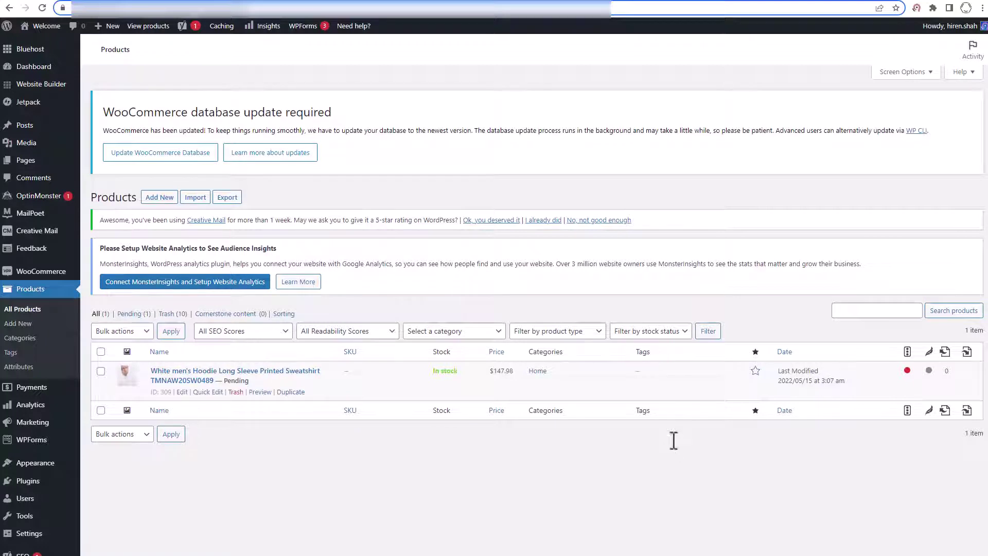
Step: Preview the imported hoodie on the storefront from the product list and check its Color and Size options
left_click(261, 393)
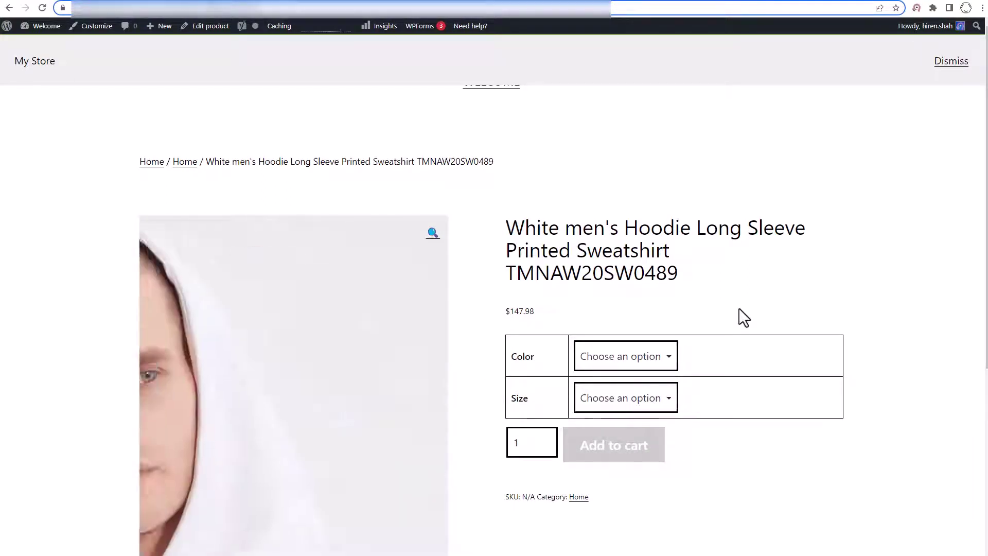
left_click(624, 359)
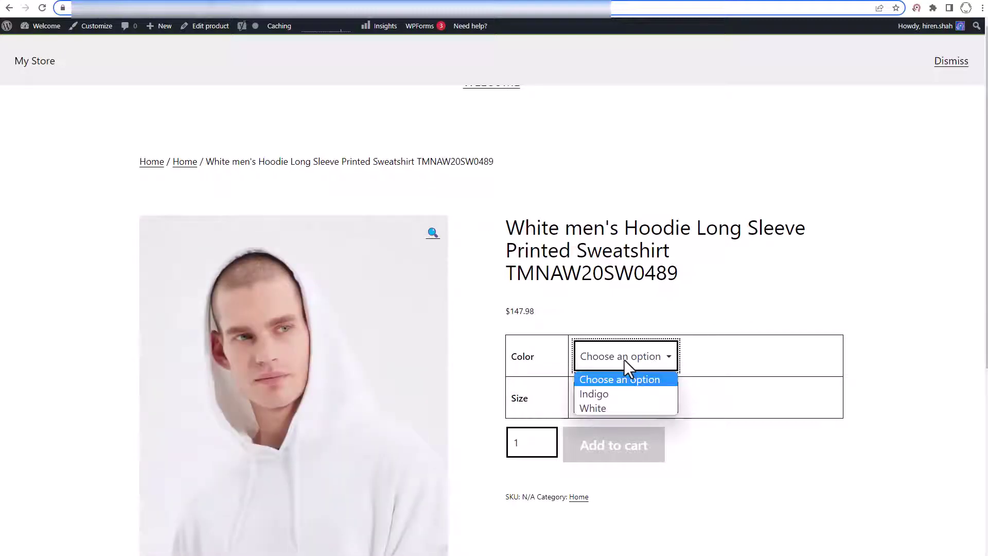
key("Down")
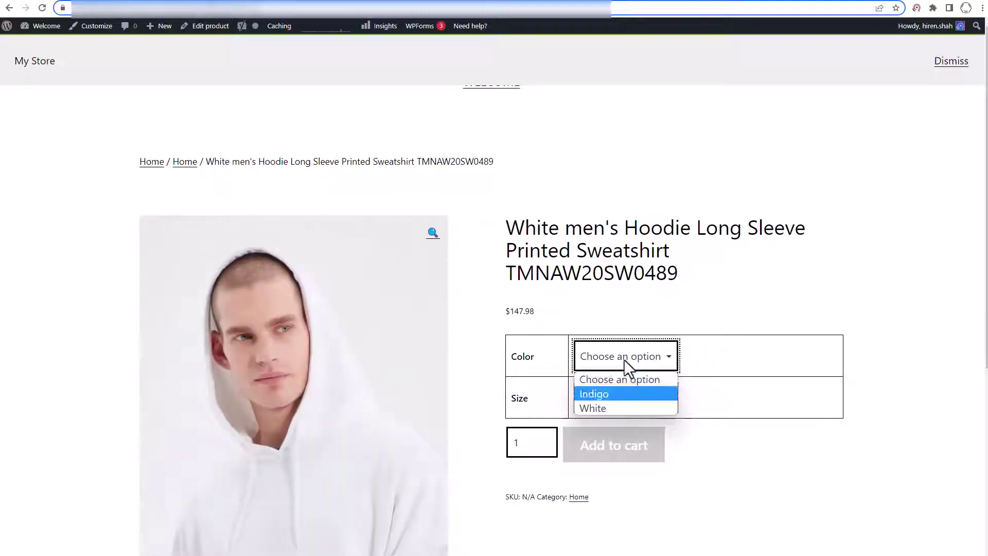
left_click(727, 458)
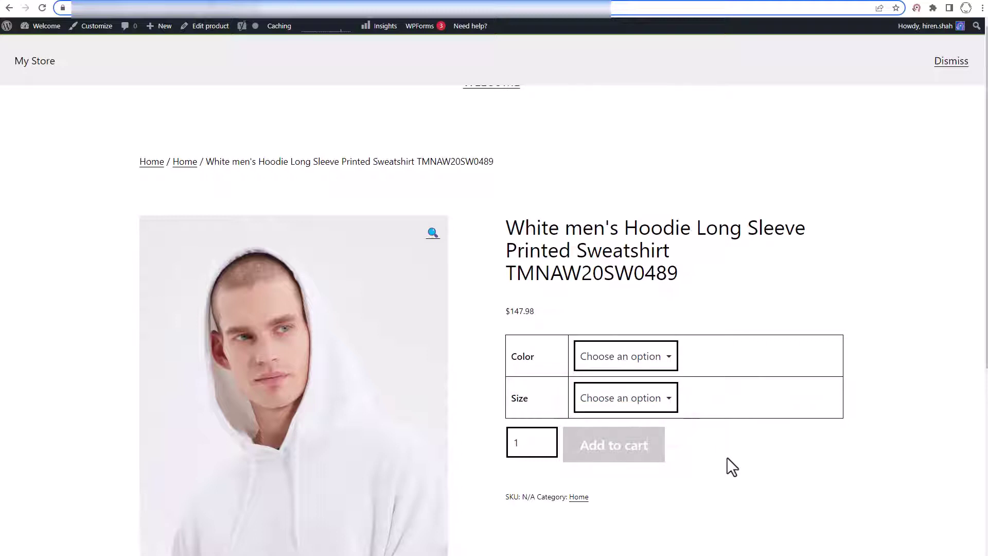
left_click(641, 398)
left_click(459, 234)
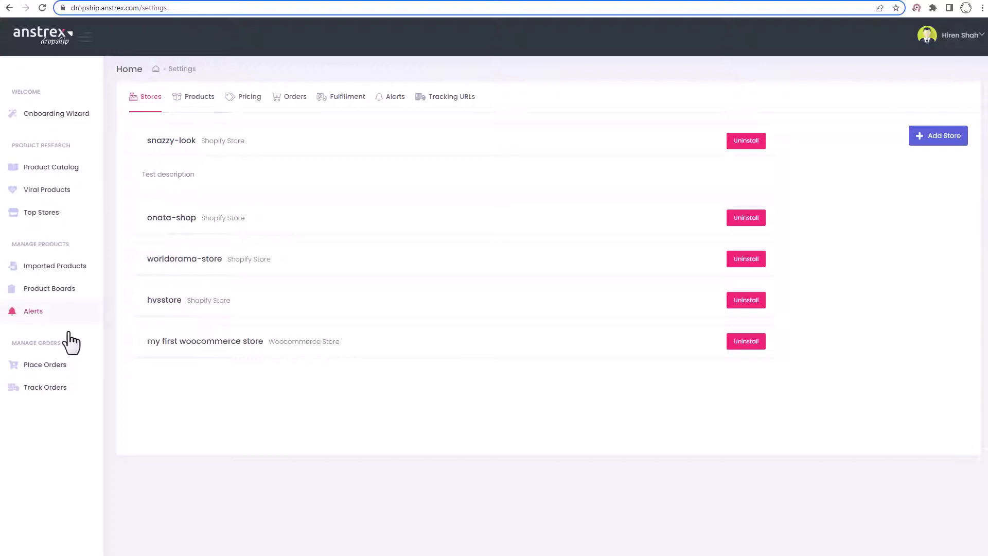
Step: In Anstrex Dropship, list the imported products that belong to my first woocommerce store
left_click(66, 269)
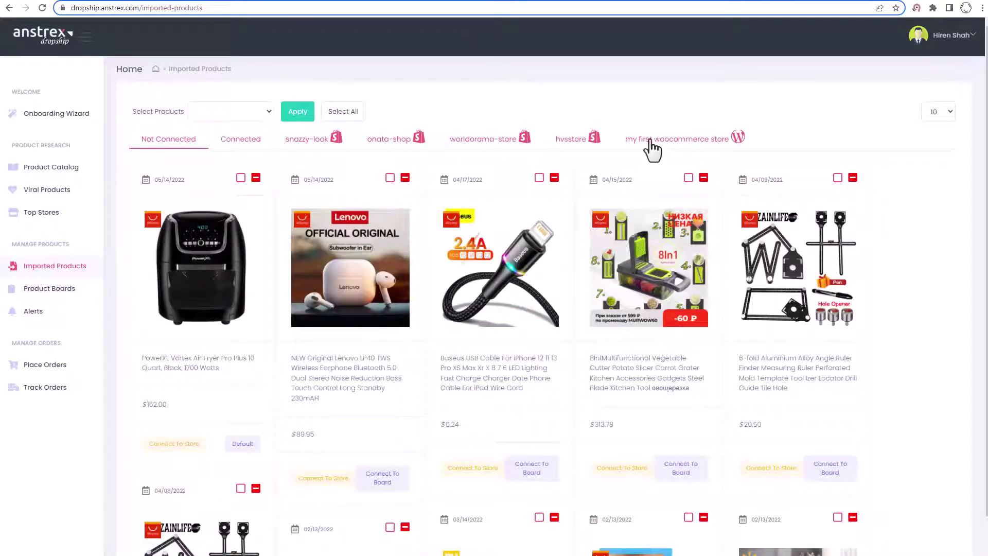
left_click(649, 140)
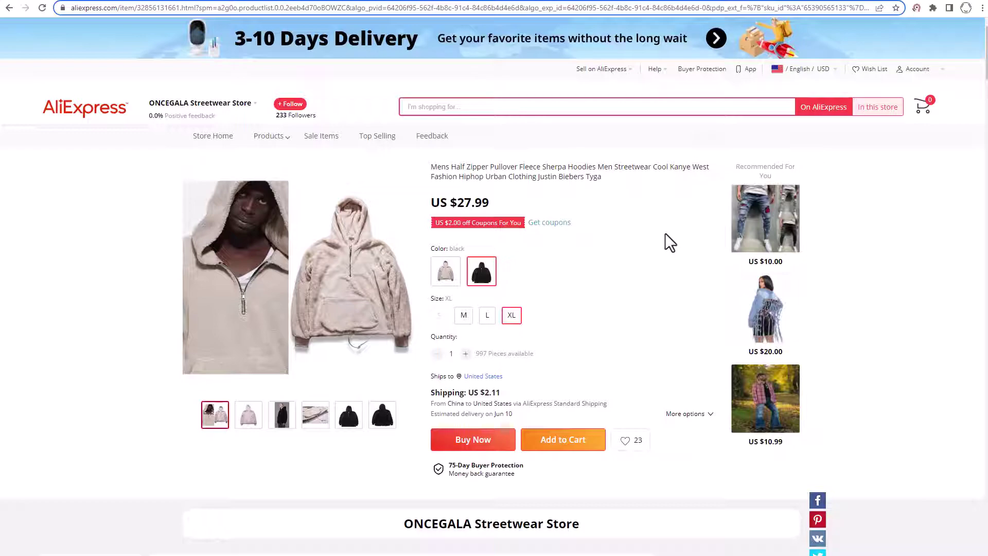
Step: On the AliExpress half-zipper sherpa hoodie page, exclude China from the Ships From variants in the Anstrex extension and send the product to the store
left_click(917, 8)
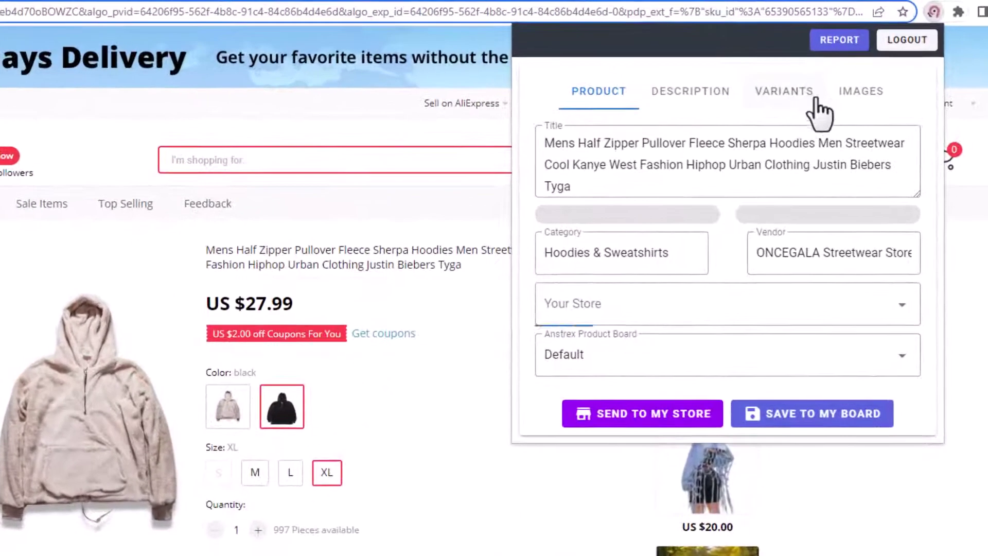
left_click(805, 74)
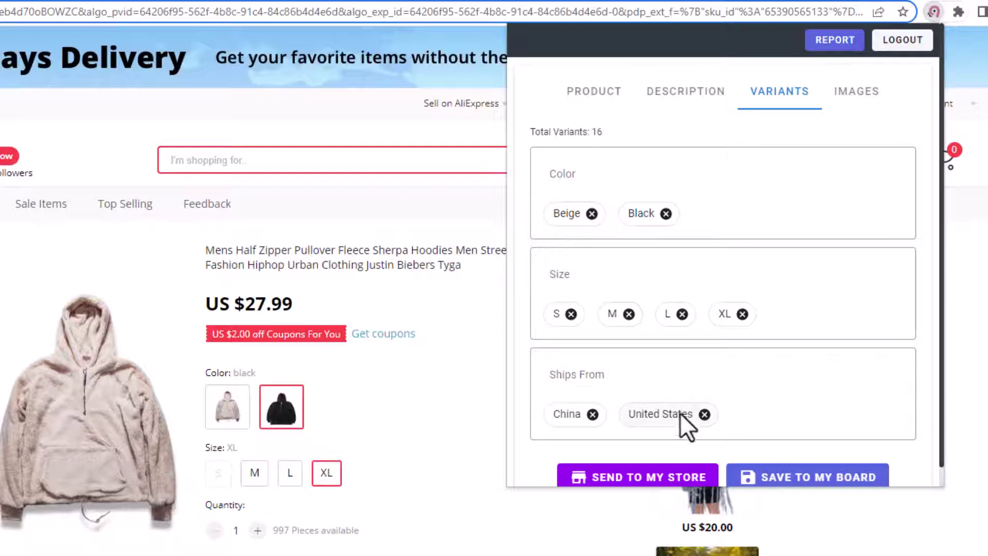
left_click(593, 413)
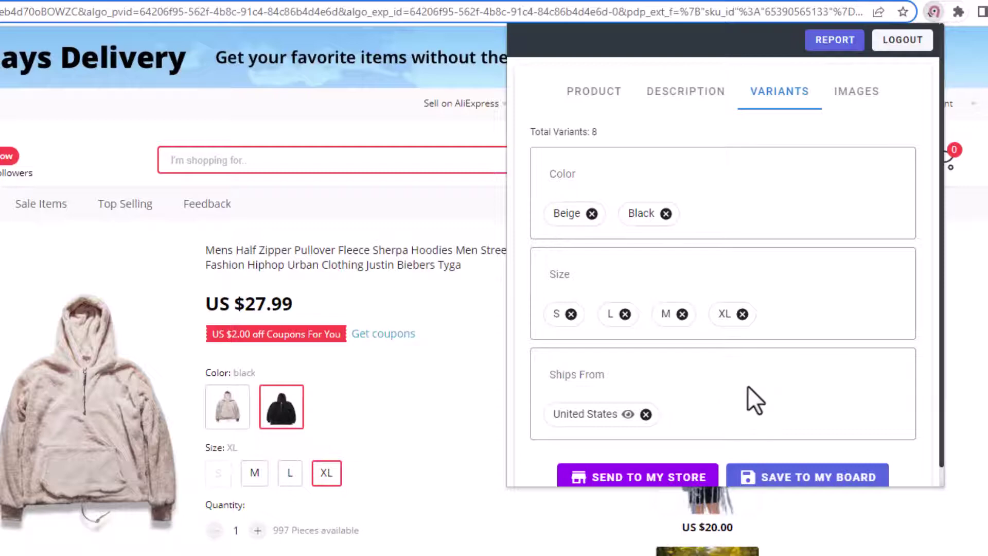
scroll(749, 400, "down", 1)
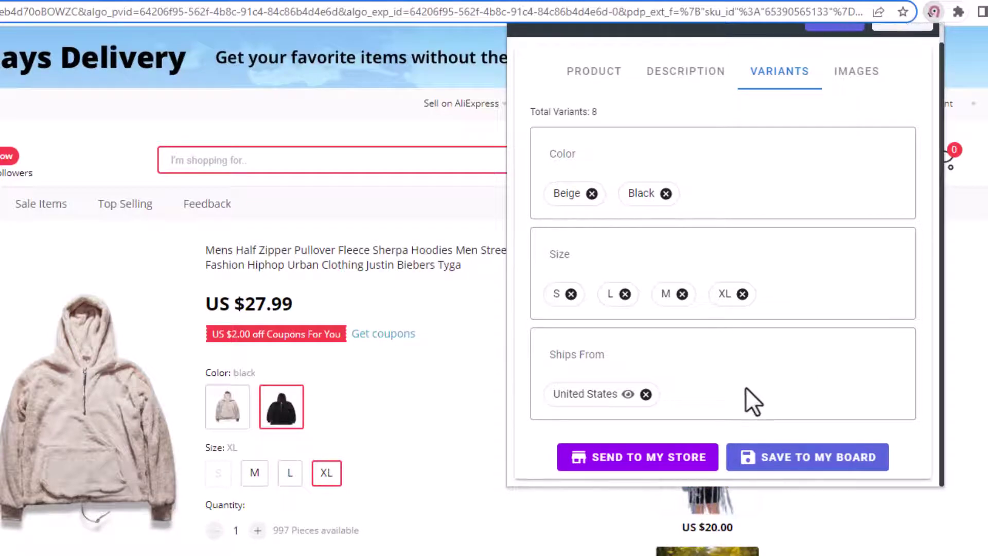
left_click(641, 461)
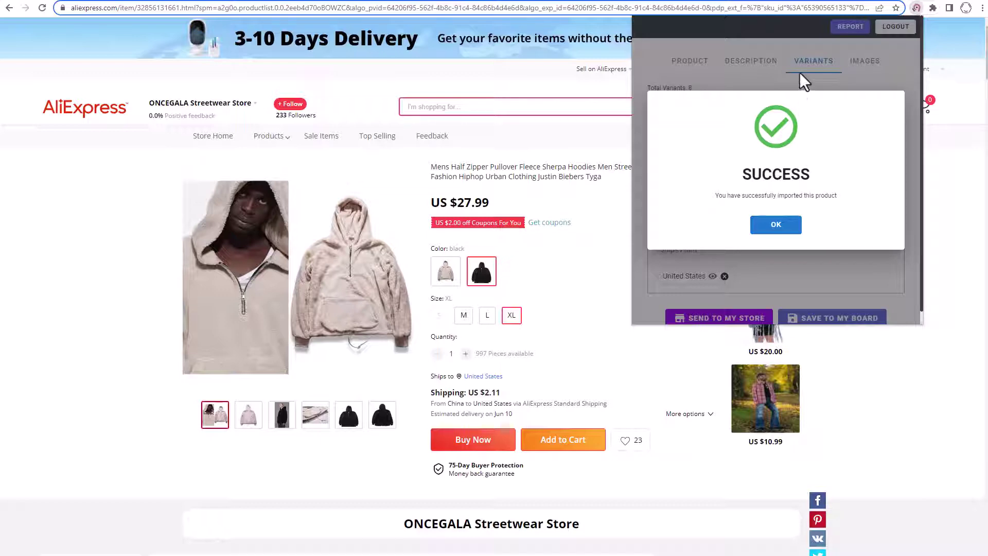
left_click(950, 201)
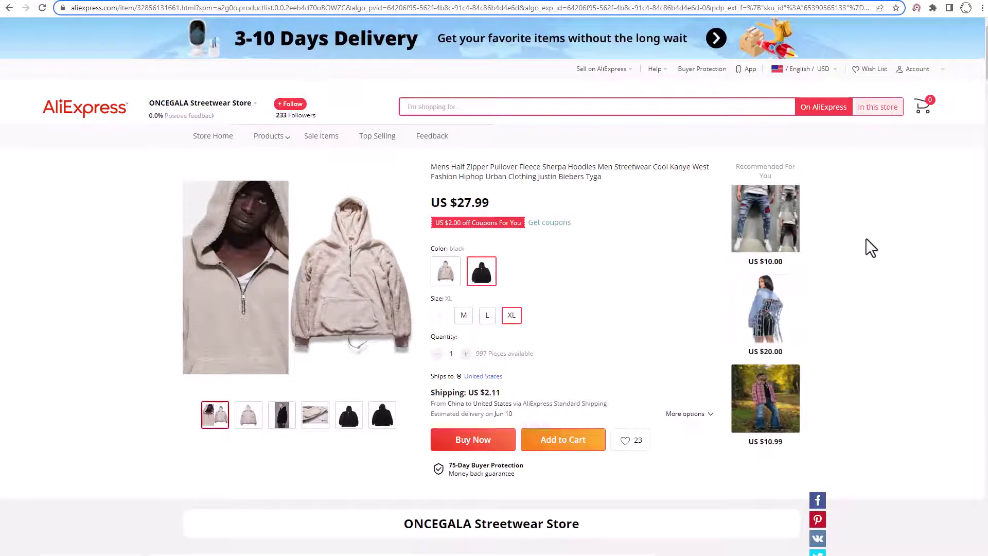
Step: In the WordPress admin, refresh the product list and open the imported half-zipper sherpa hoodie for editing
left_click(167, 4)
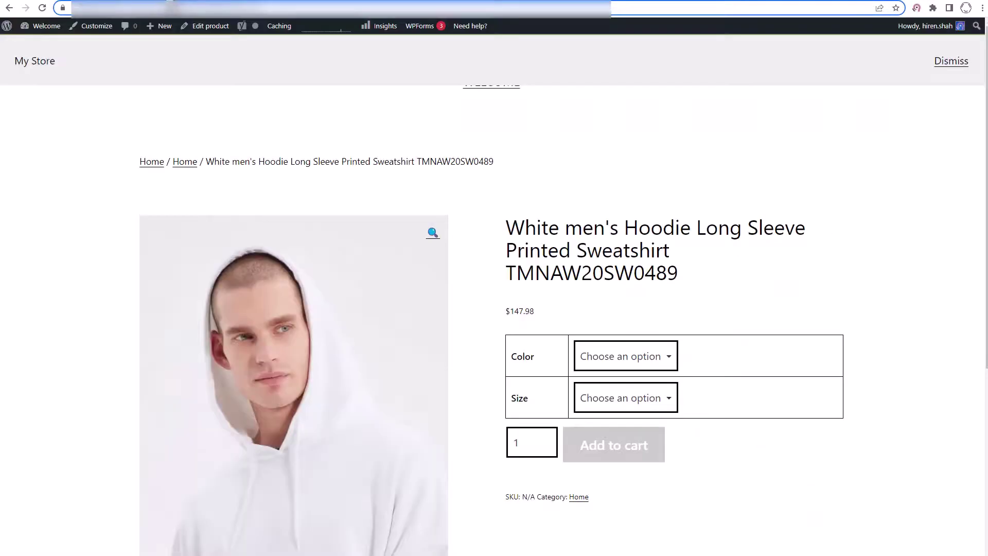
left_click(9, 8)
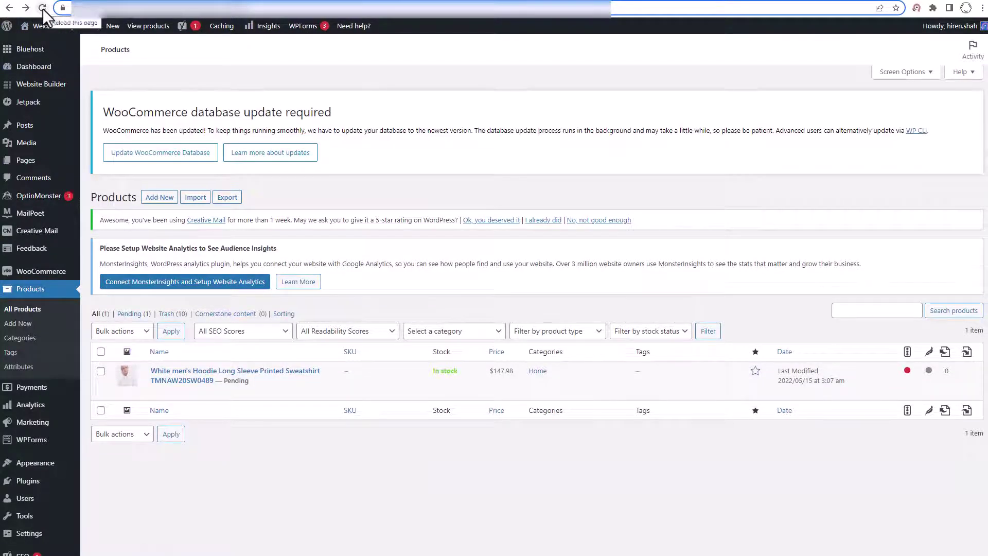
left_click(43, 8)
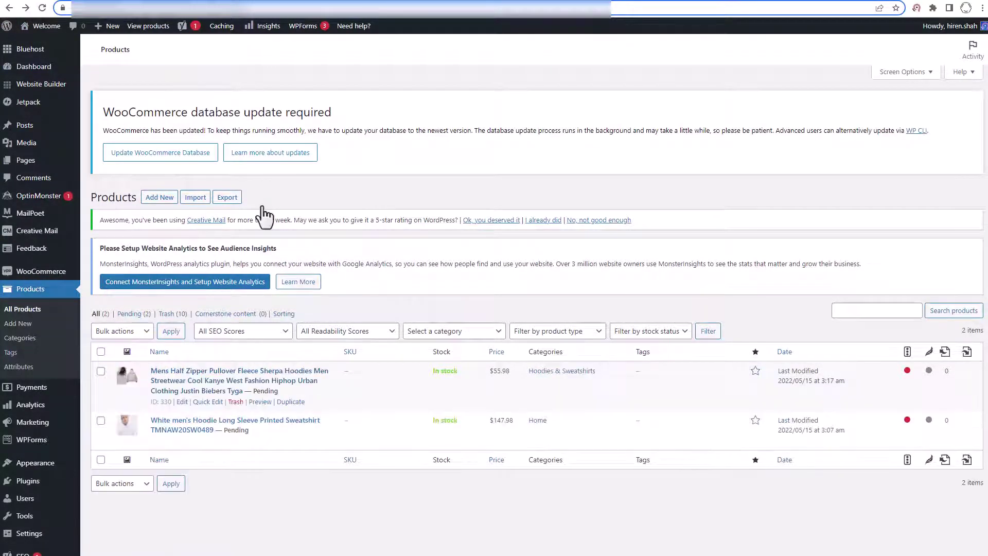
left_click(190, 380)
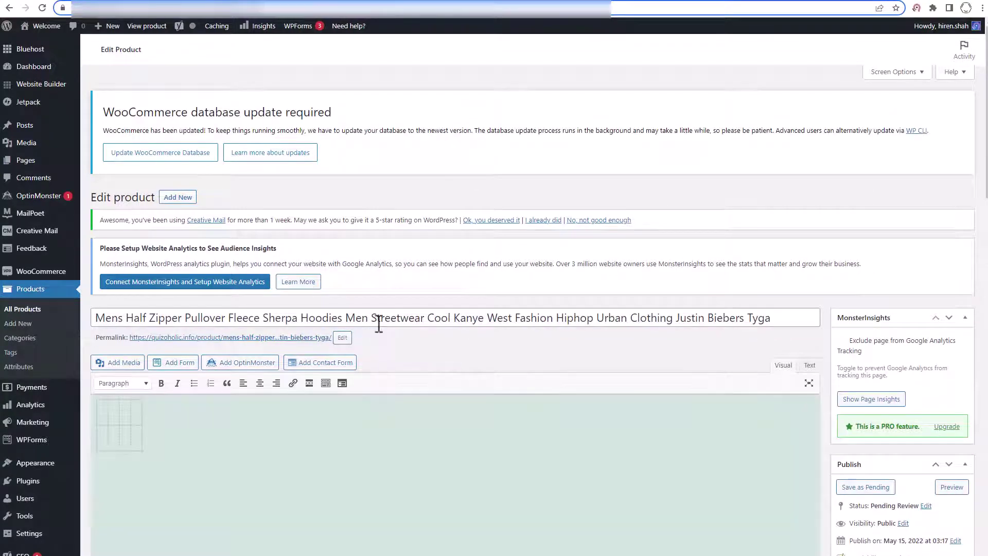
Step: Look through the sherpa hoodie's edit page, examining its title, size charts, description images, category and product image
scroll(365, 384, "down", 1)
scroll(365, 384, "down", 15)
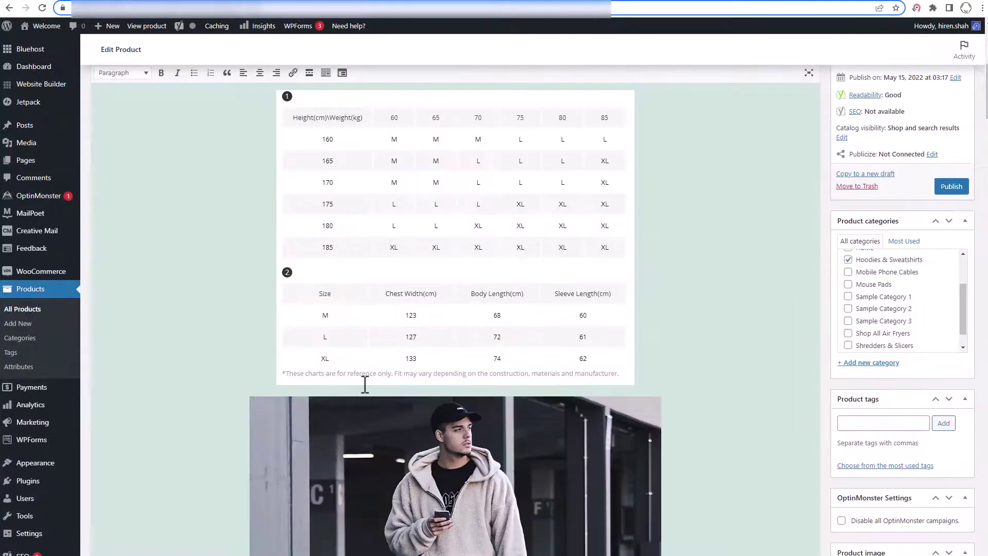
scroll(365, 384, "down", 15)
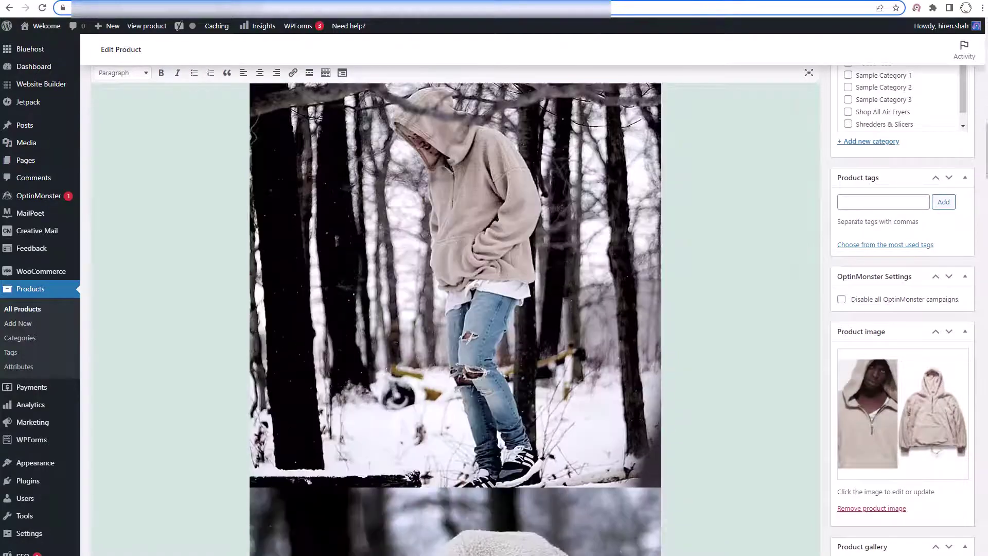
scroll(366, 392, "down", 20)
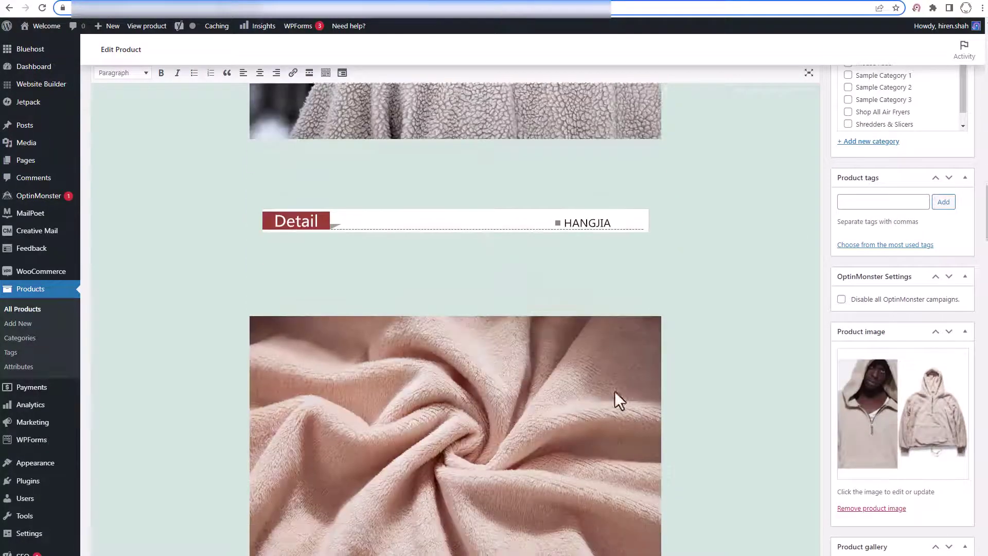
scroll(940, 409, "down", 15)
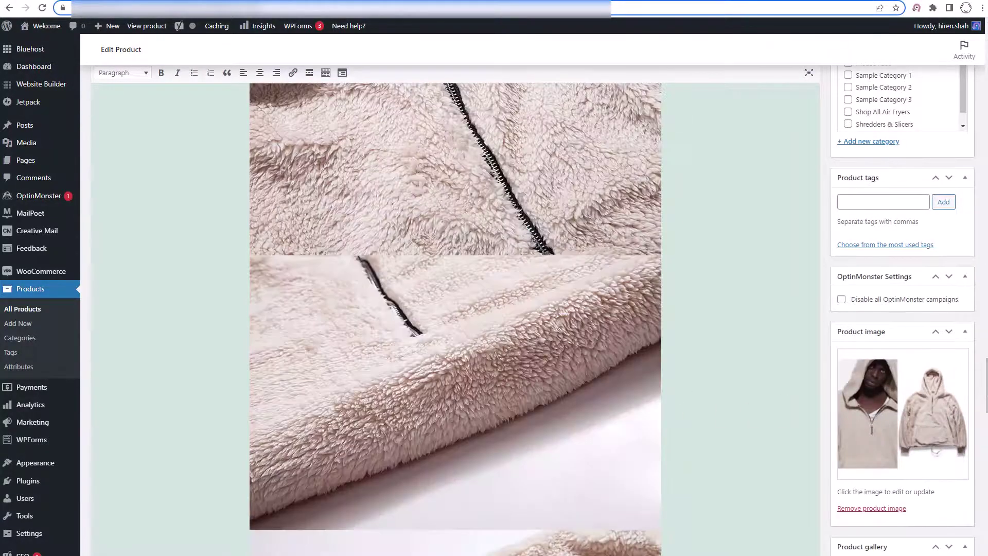
scroll(968, 426, "up", 10)
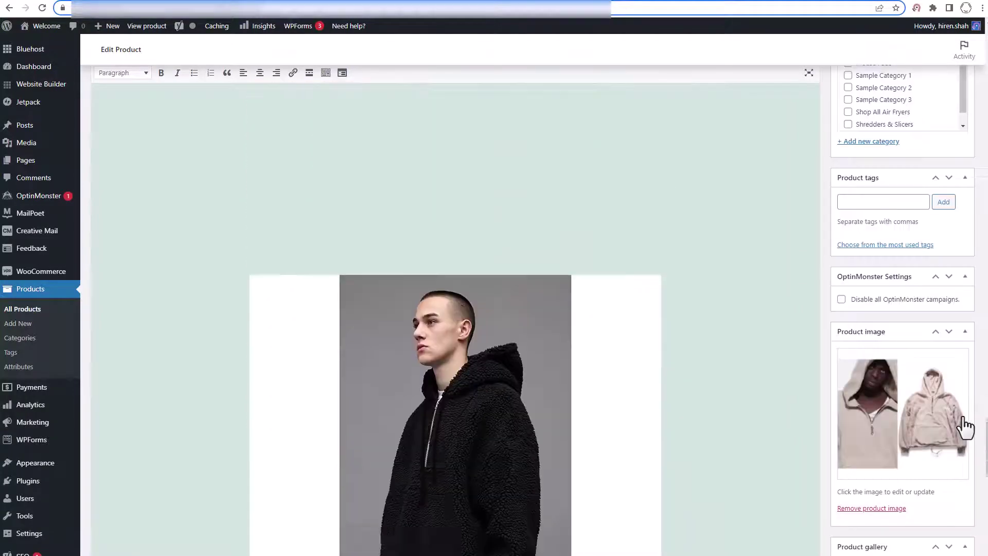
scroll(967, 427, "down", 10)
scroll(963, 427, "down", 10)
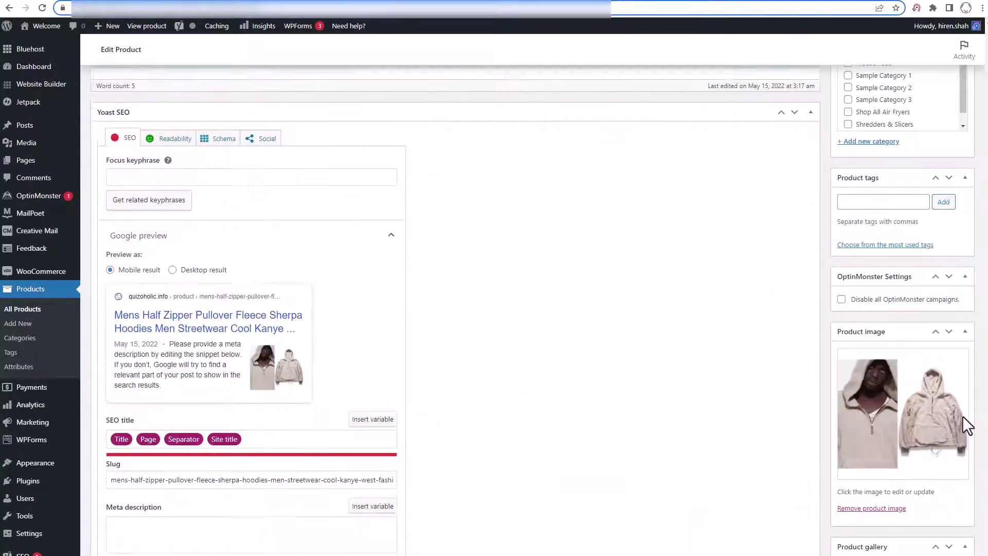
scroll(513, 416, "down", 2)
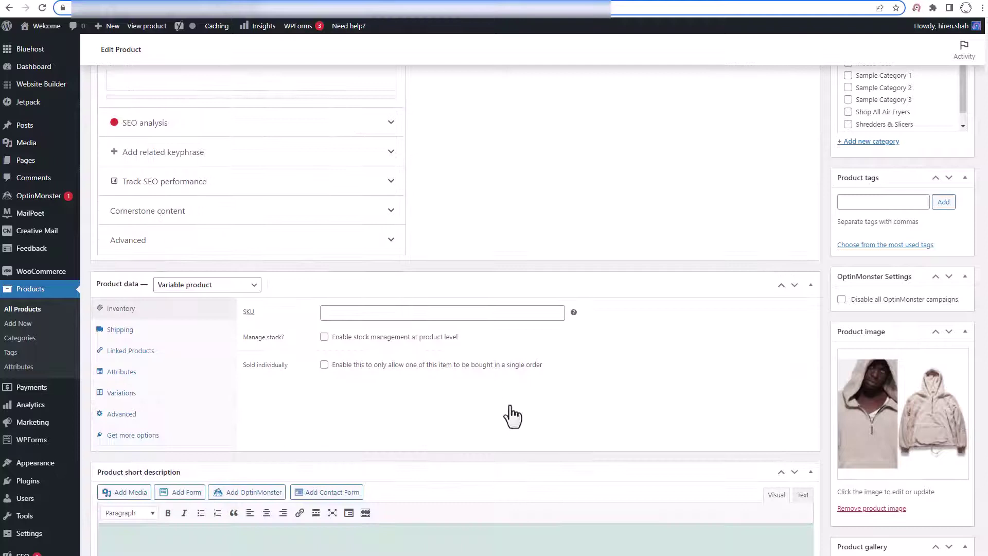
Step: Examine the sherpa hoodie's product variations by color, size and ship-from country
left_click(121, 393)
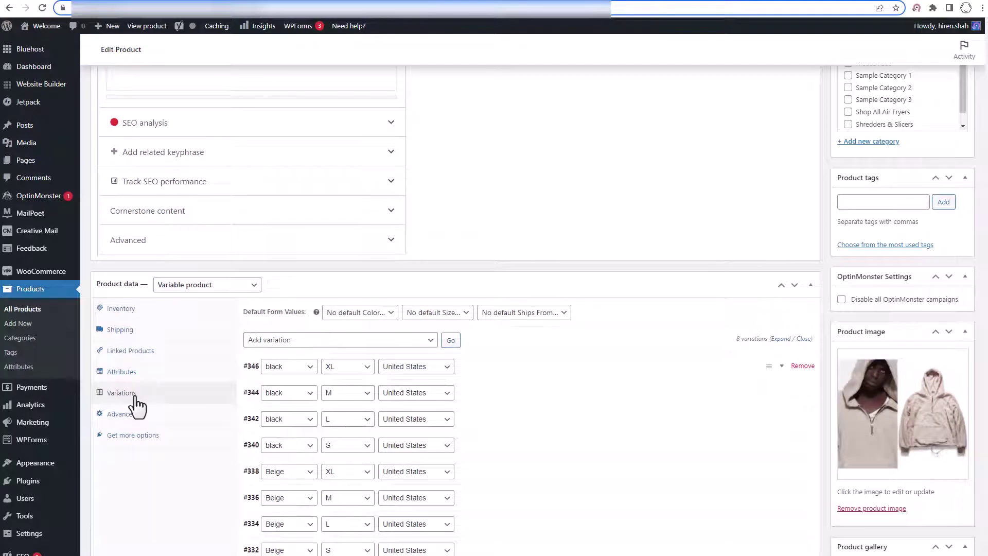
scroll(317, 380, "down", 2)
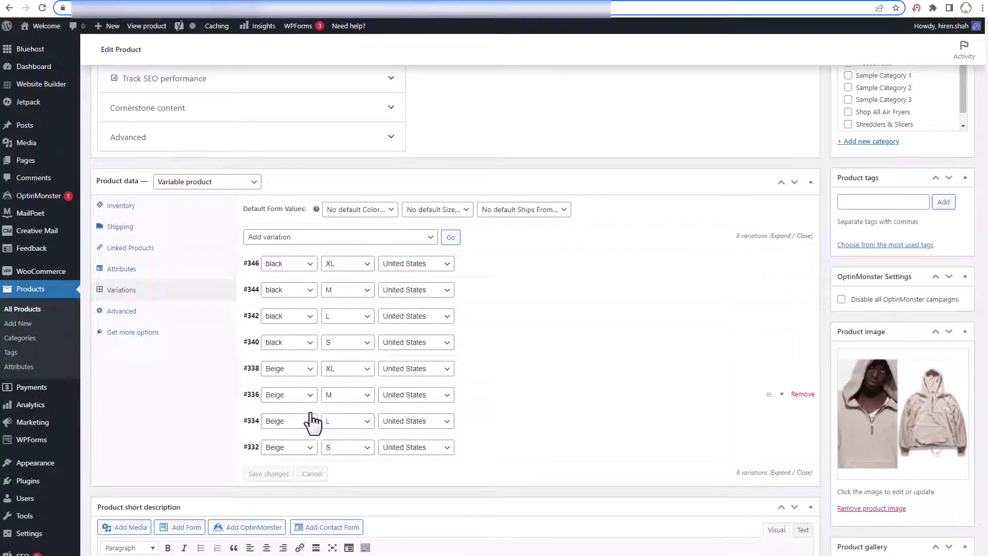
scroll(312, 421, "up", 8)
scroll(313, 422, "down", 10)
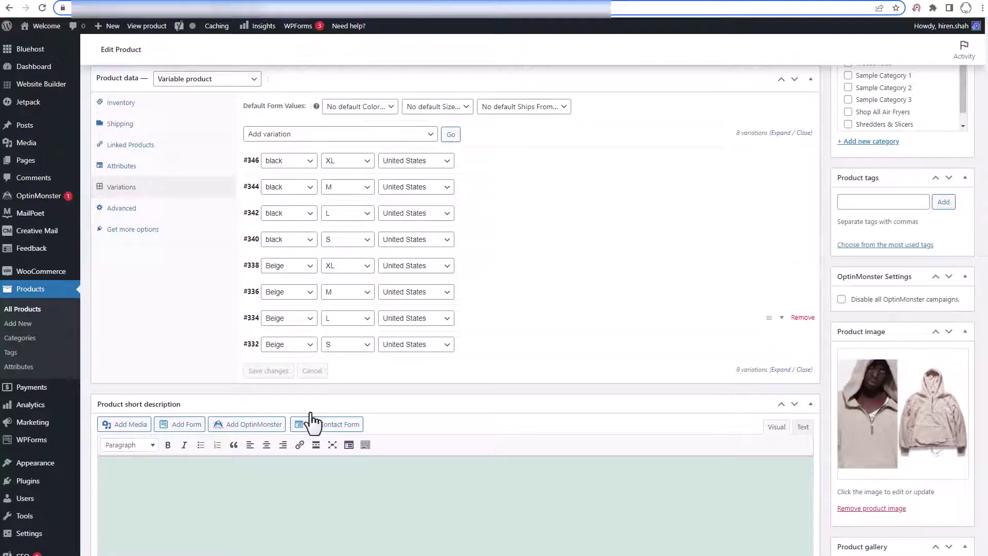
scroll(310, 415, "up", 3)
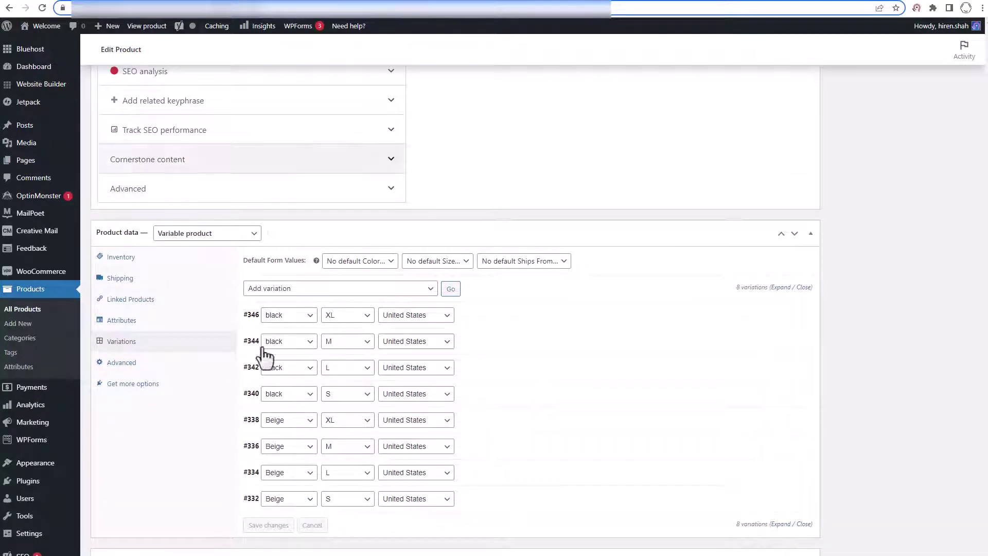
Step: Preview the sherpa hoodie on the storefront from the product list and check its Color, Size and Ships From options
left_click(9, 8)
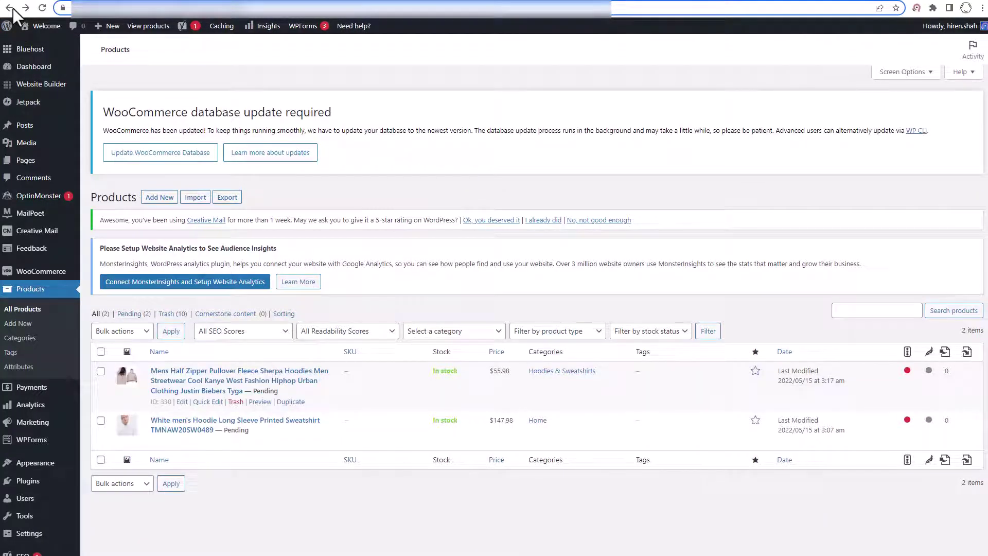
left_click(259, 402)
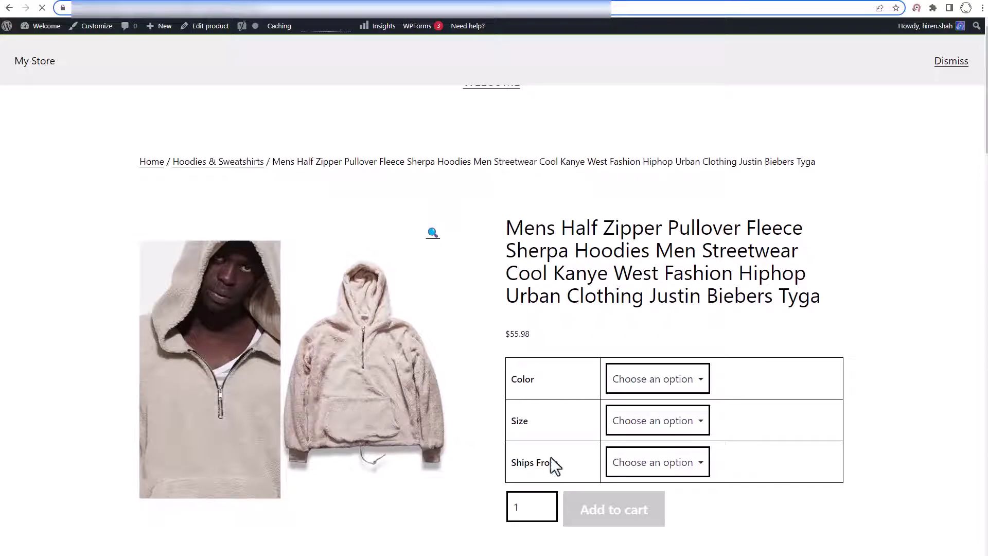
left_click(653, 380)
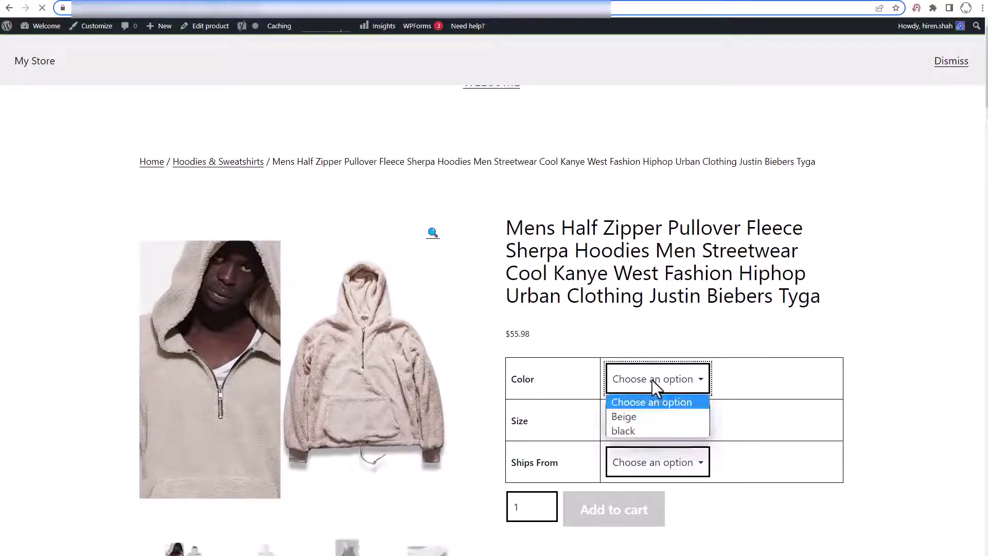
left_click(779, 389)
left_click(681, 426)
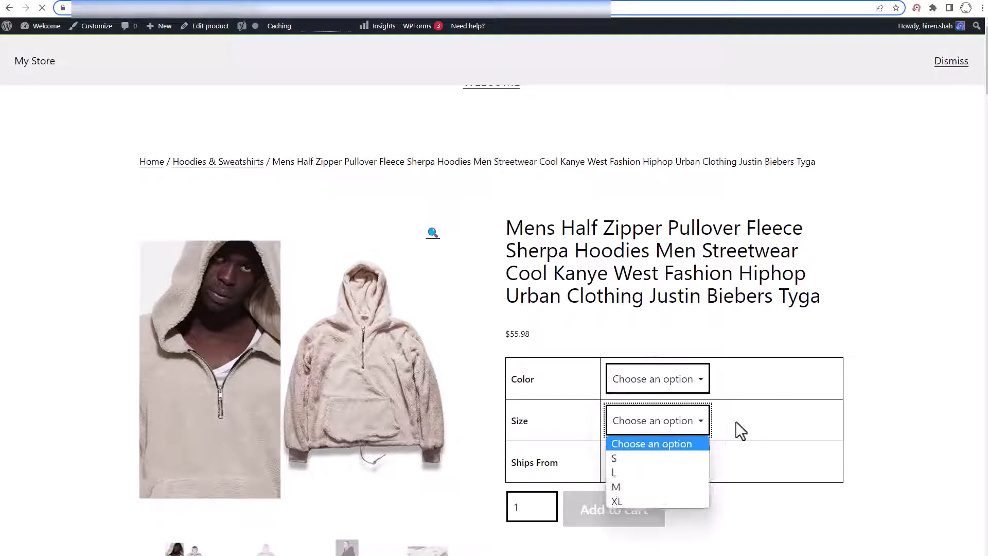
left_click(736, 422)
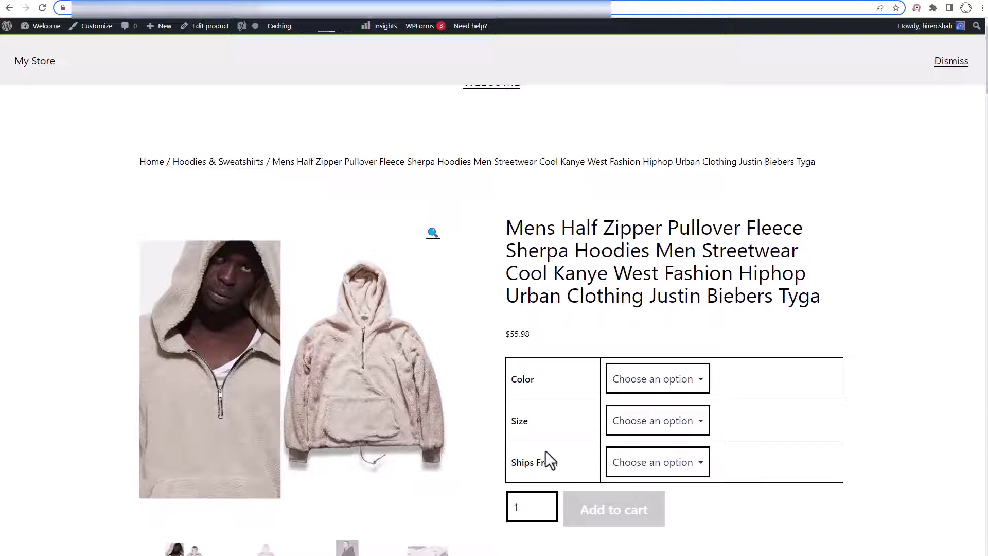
left_click(691, 462)
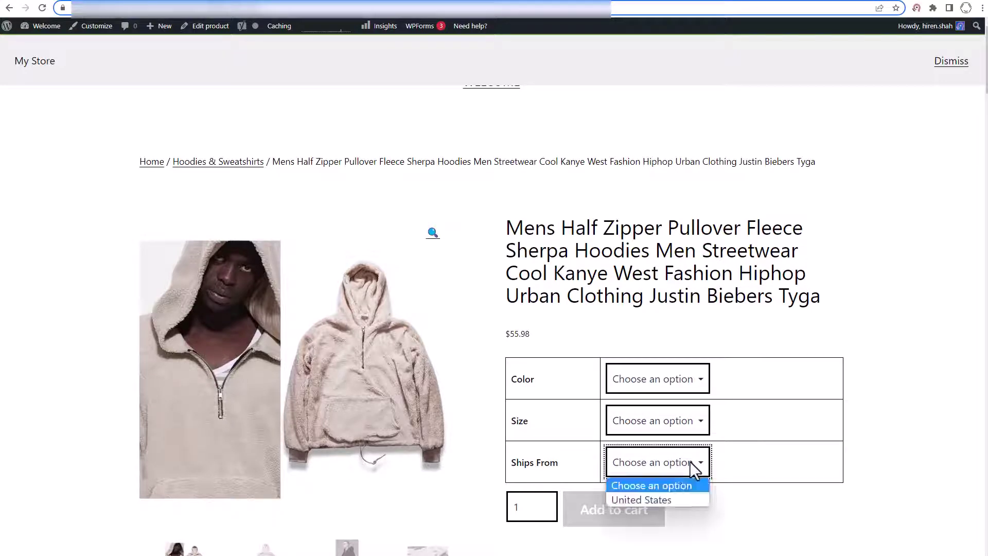
left_click(757, 516)
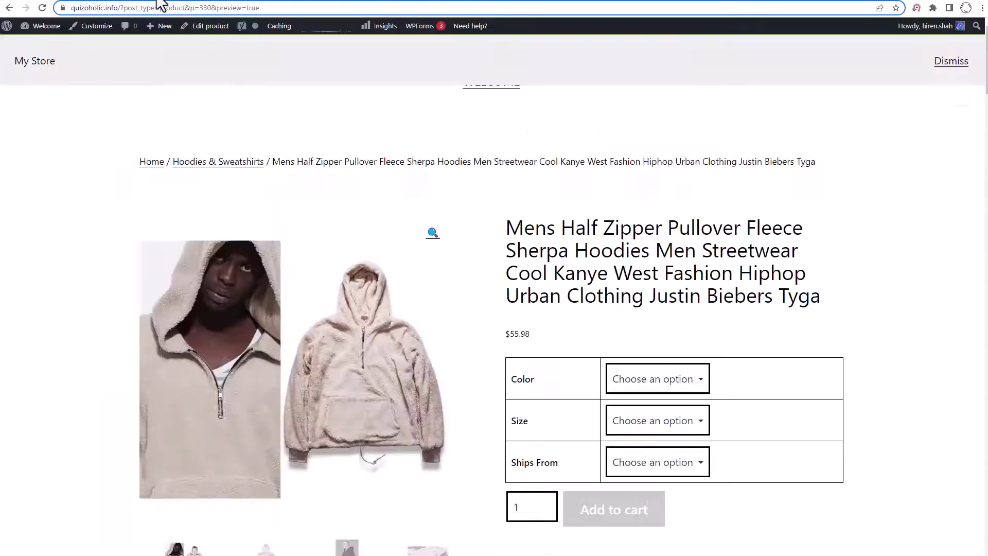
Step: Return to the AliExpress sherpa hoodie page, reopen its variants in the Anstrex extension and remove China from Ships From
left_click(102, 1)
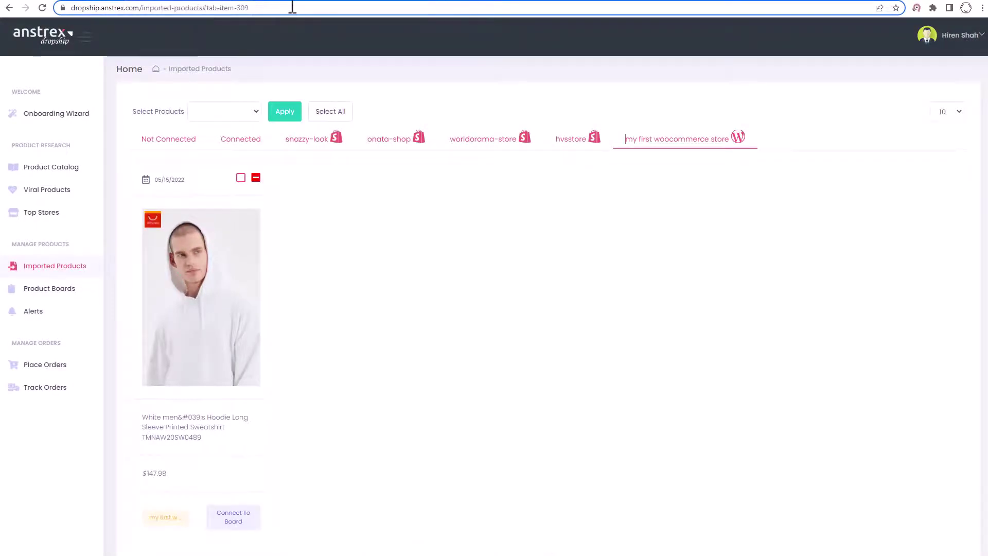
left_click(409, 3)
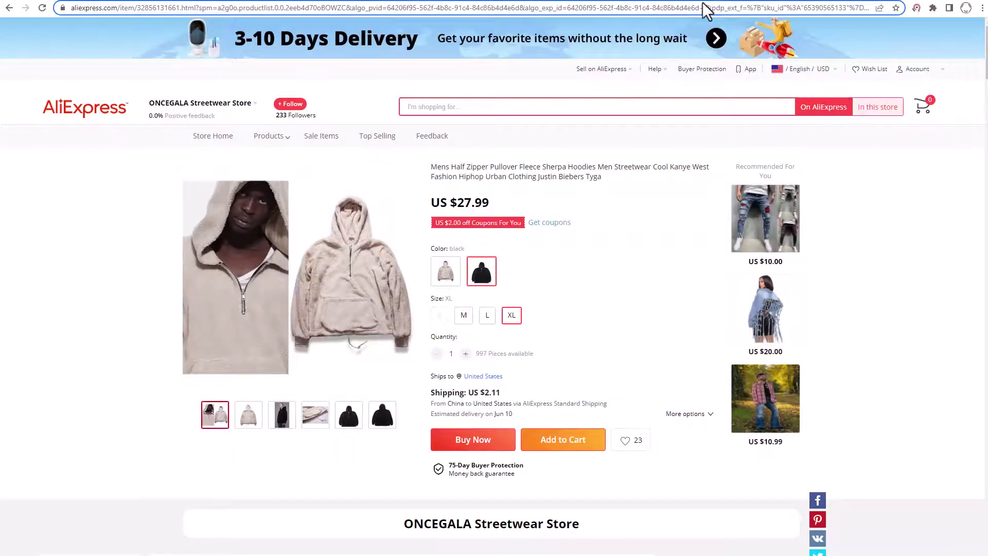
left_click(917, 9)
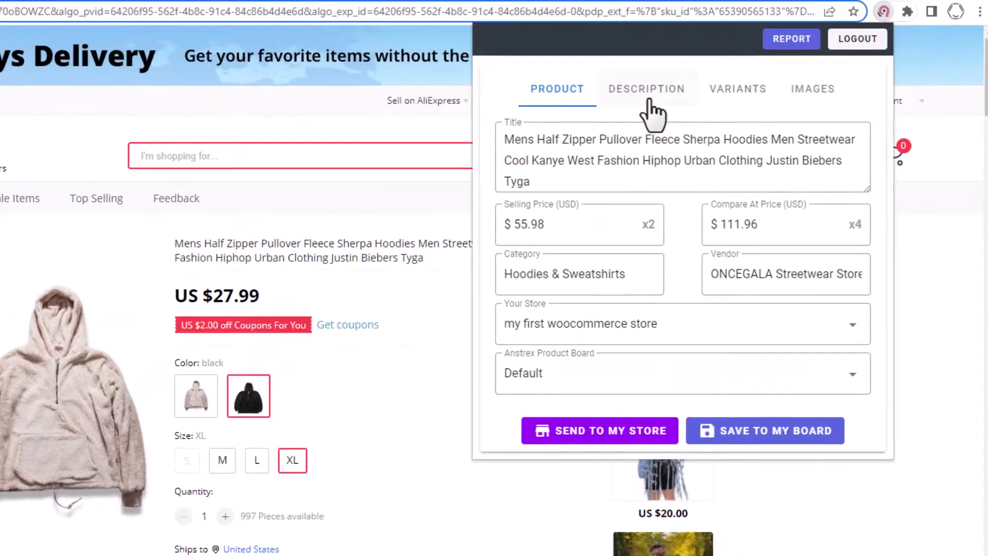
left_click(738, 92)
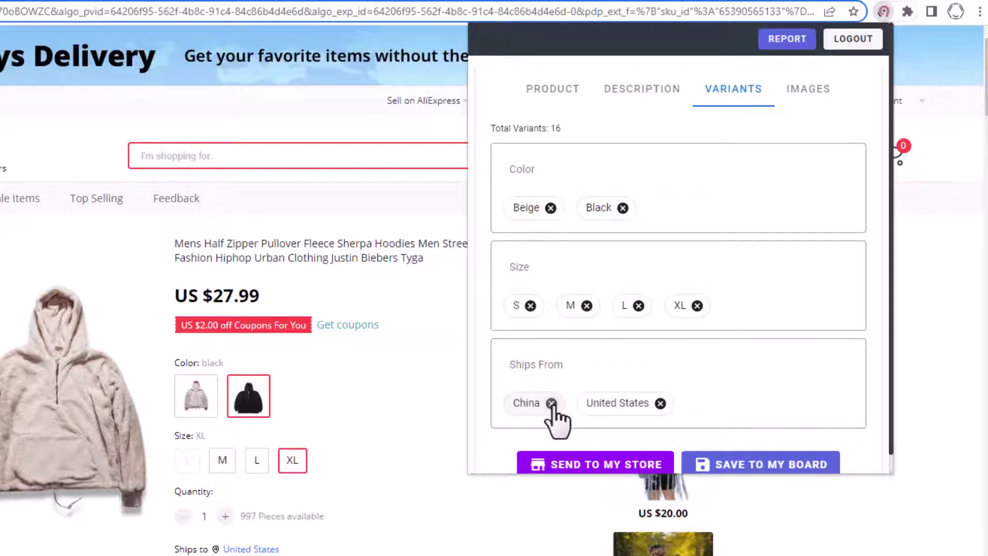
left_click(552, 404)
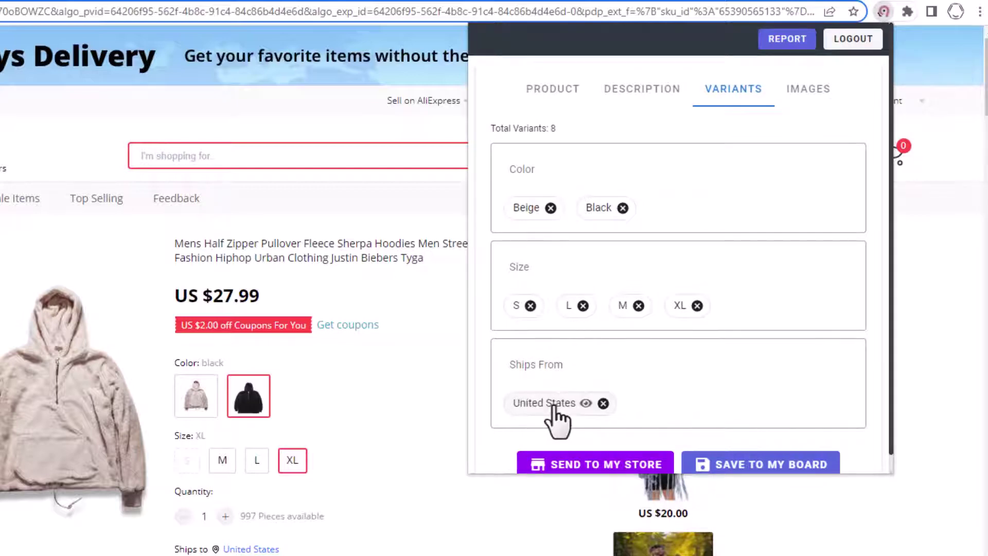
Step: Hide the United States Ships From option and send the sherpa hoodie to the store
left_click(586, 403)
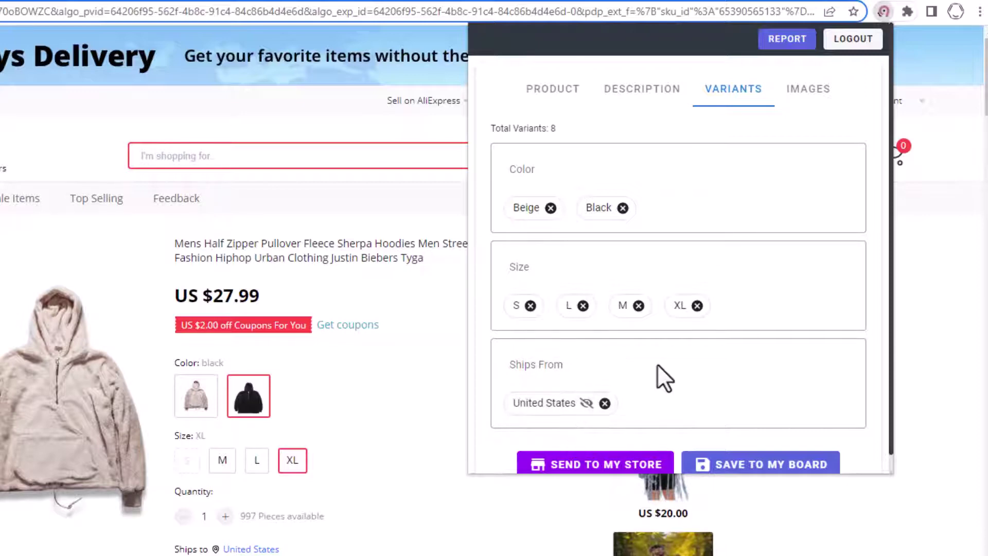
scroll(658, 366, "down", 1)
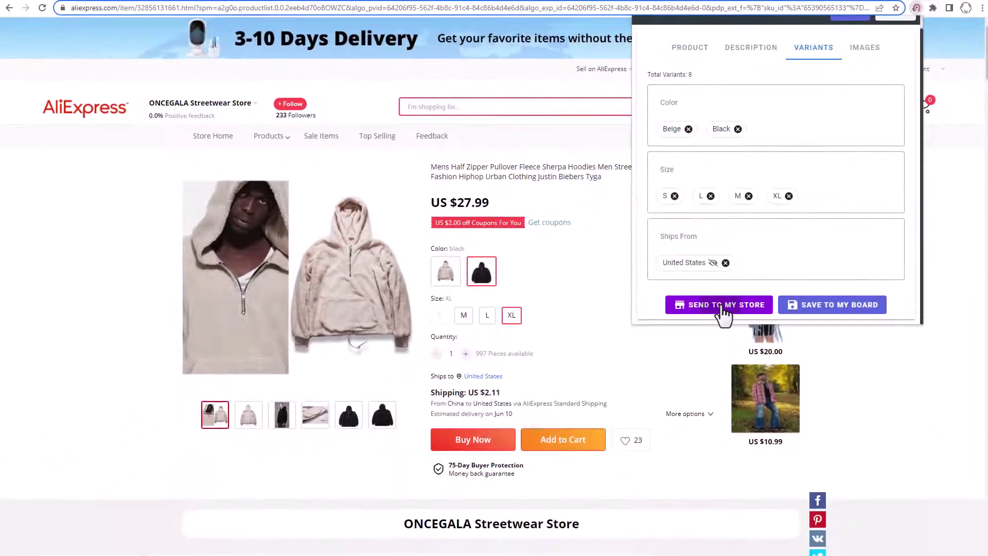
left_click(599, 446)
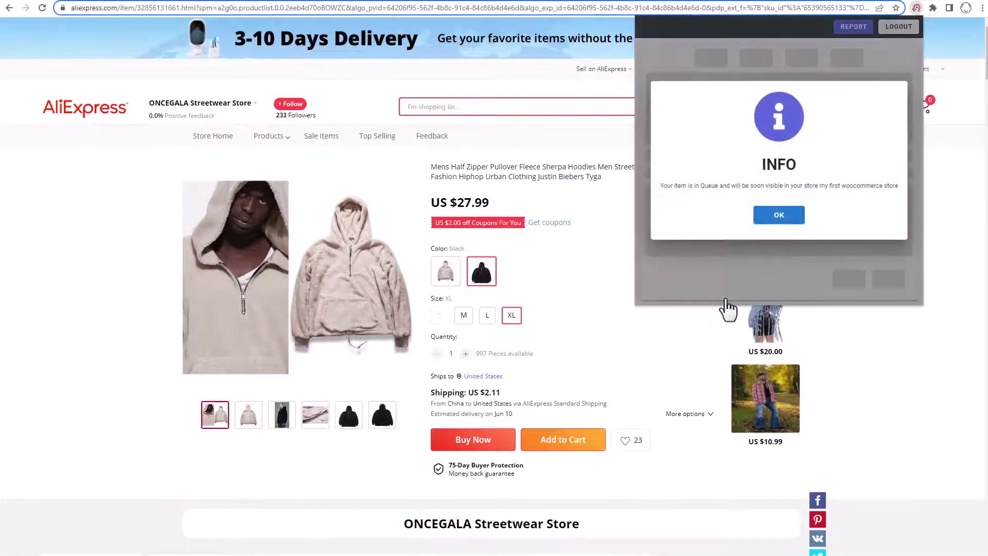
left_click(782, 219)
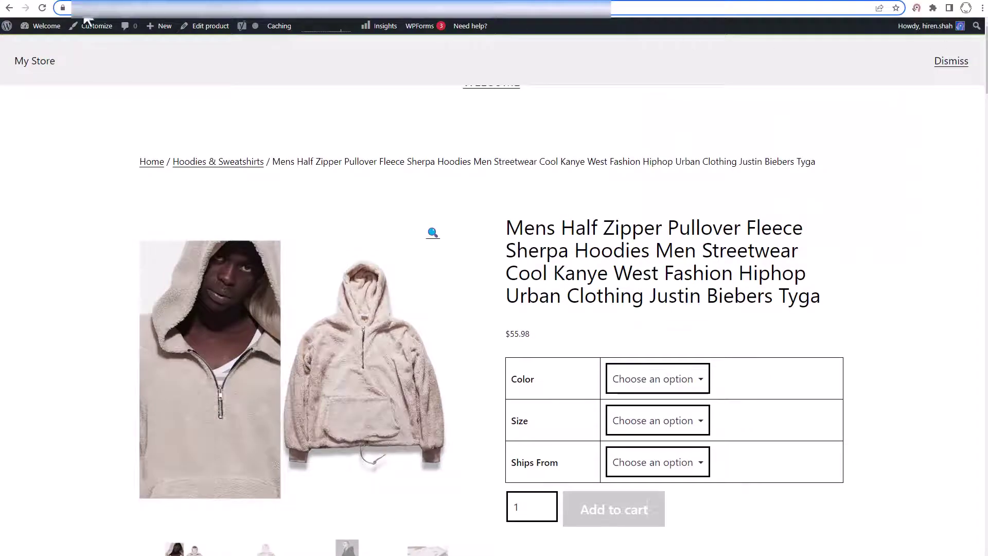
Step: Return to the WooCommerce product list and preview the uncategorized sherpa hoodie on the storefront to check its options
left_click(9, 8)
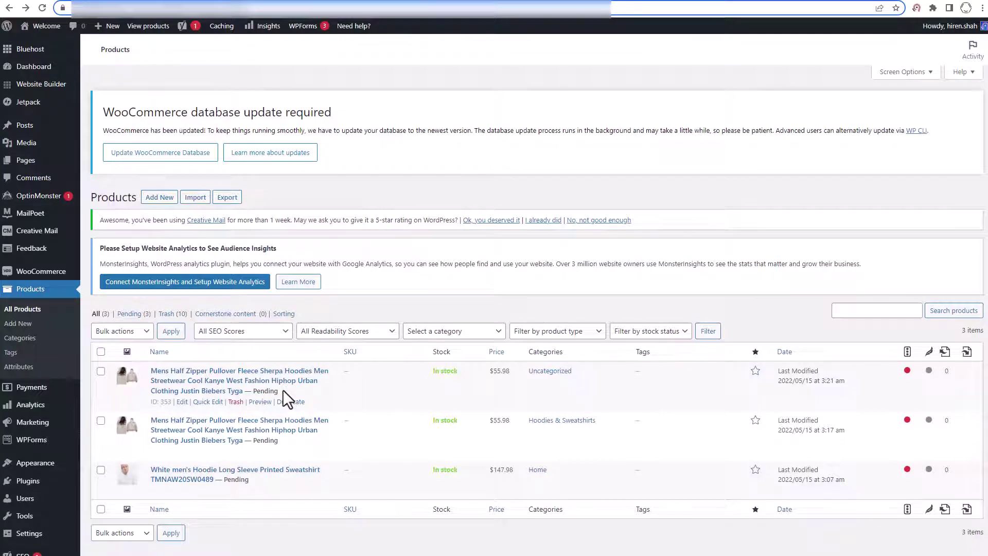
left_click(260, 402)
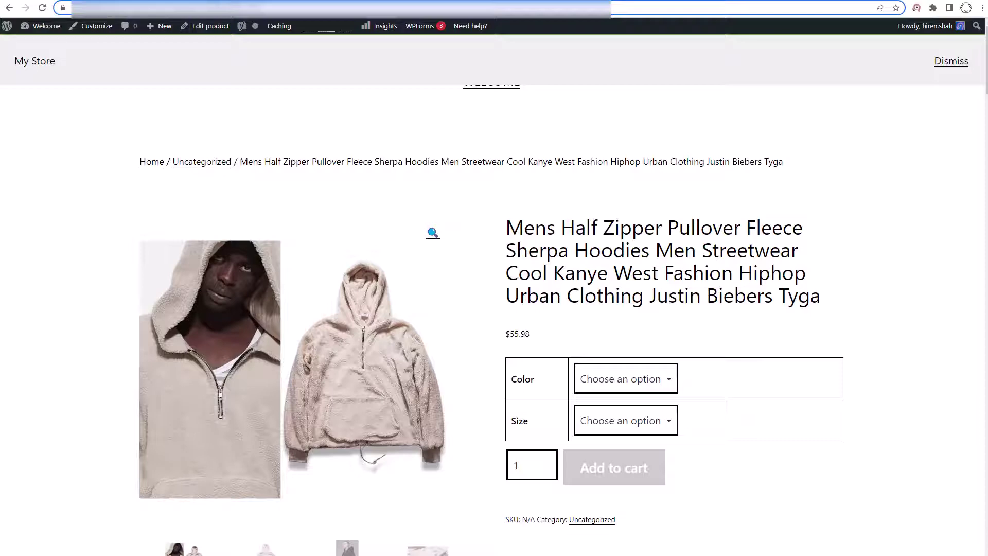
Step: Switch to the Banggood plant leaf print blouse page and review its description, variants and images in the Anstrex extension
left_click(659, 0)
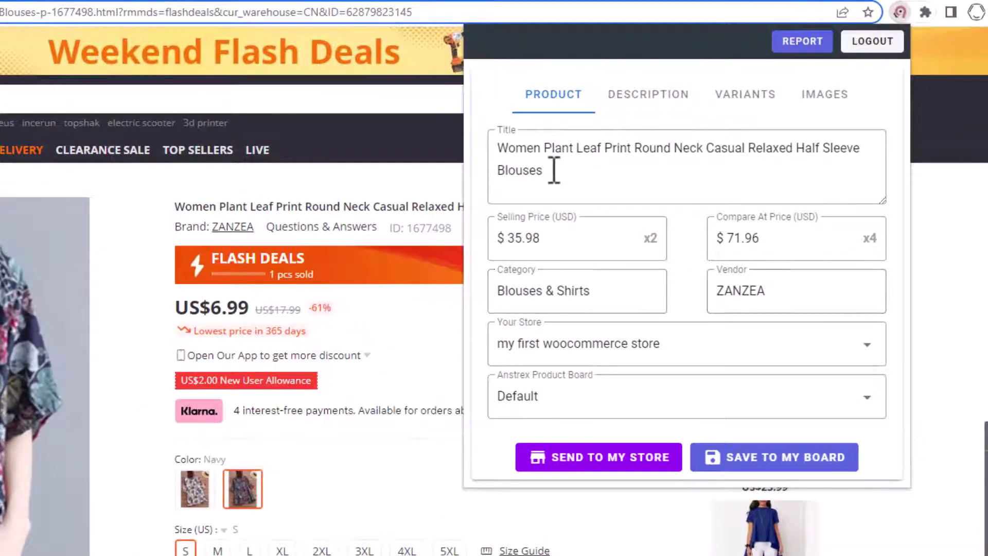
left_click(639, 96)
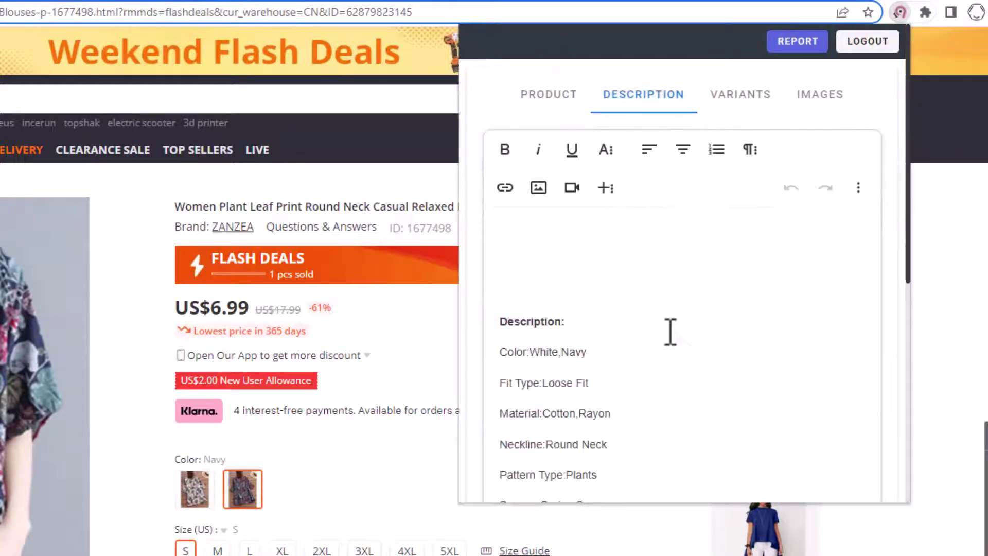
scroll(671, 332, "down", 8)
scroll(671, 332, "up", 10)
scroll(670, 332, "down", 2)
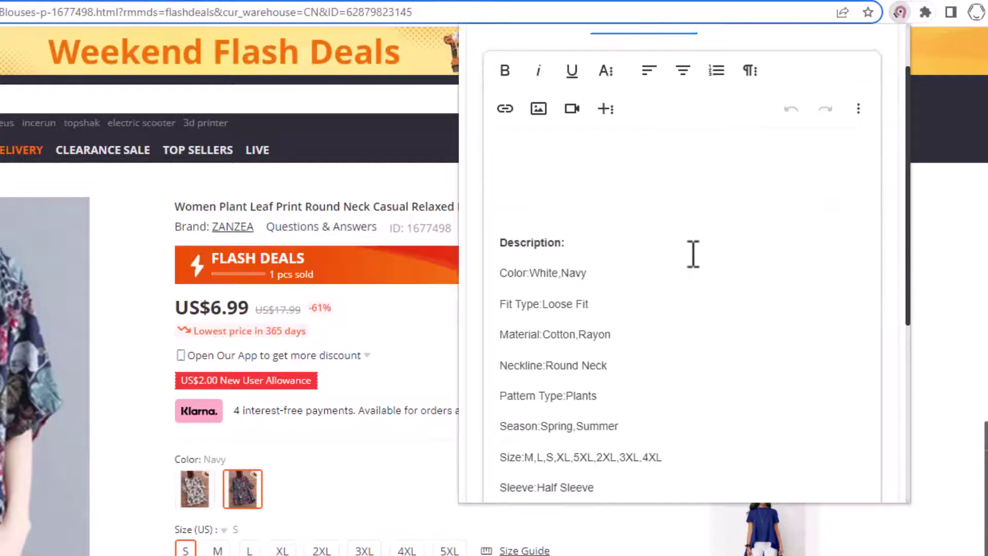
scroll(692, 254, "up", 2)
left_click(737, 98)
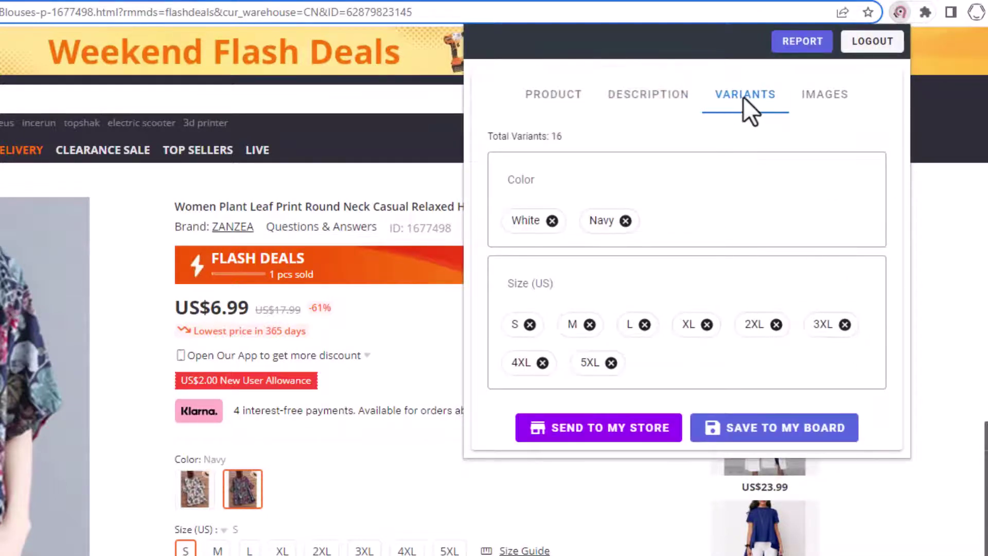
left_click(813, 96)
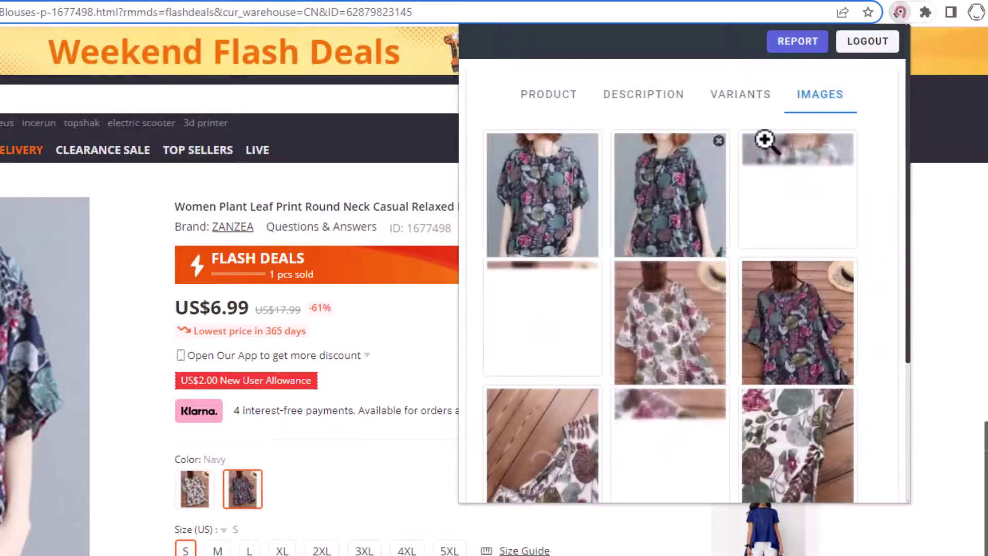
scroll(698, 211, "down", 5)
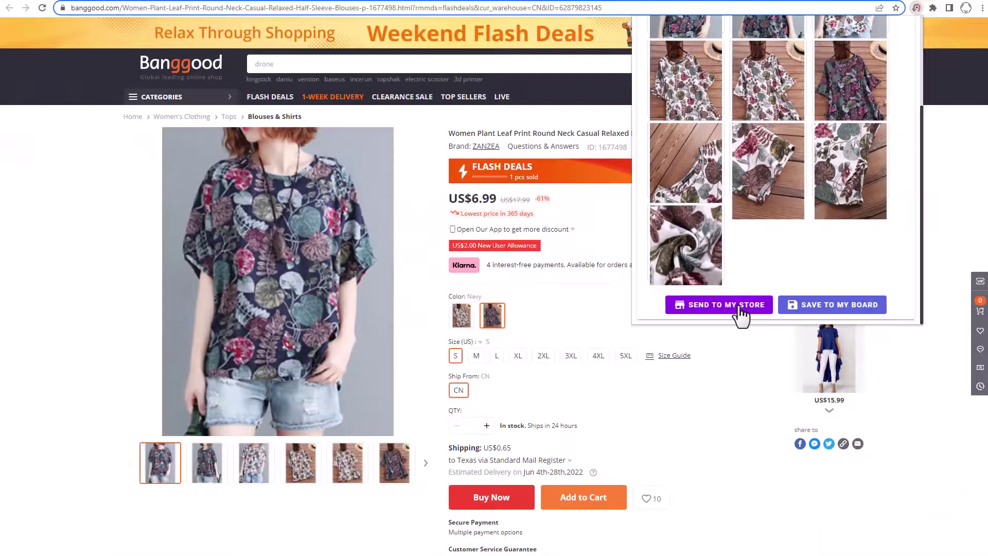
Step: Send the Banggood blouse to the WooCommerce store and close the extension
left_click(740, 308)
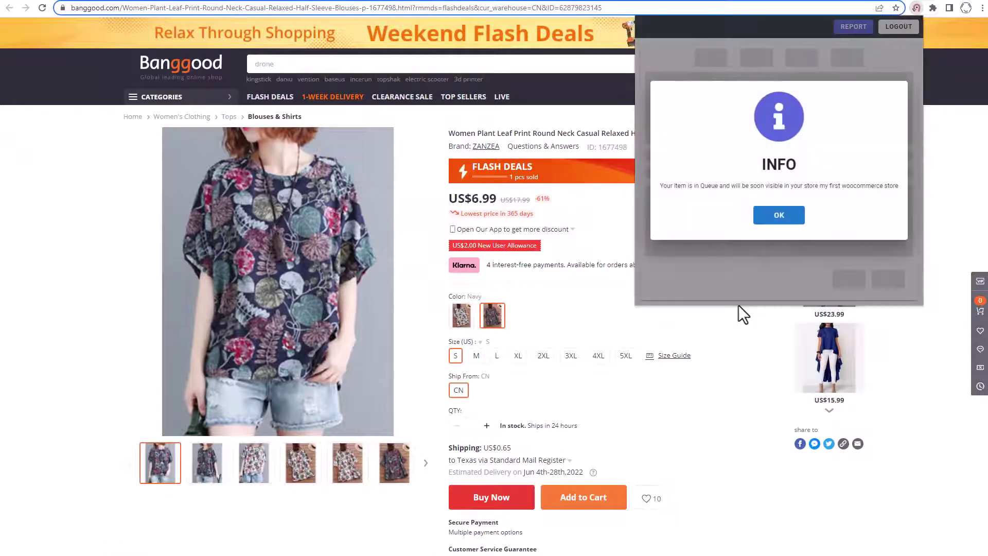
left_click(780, 217)
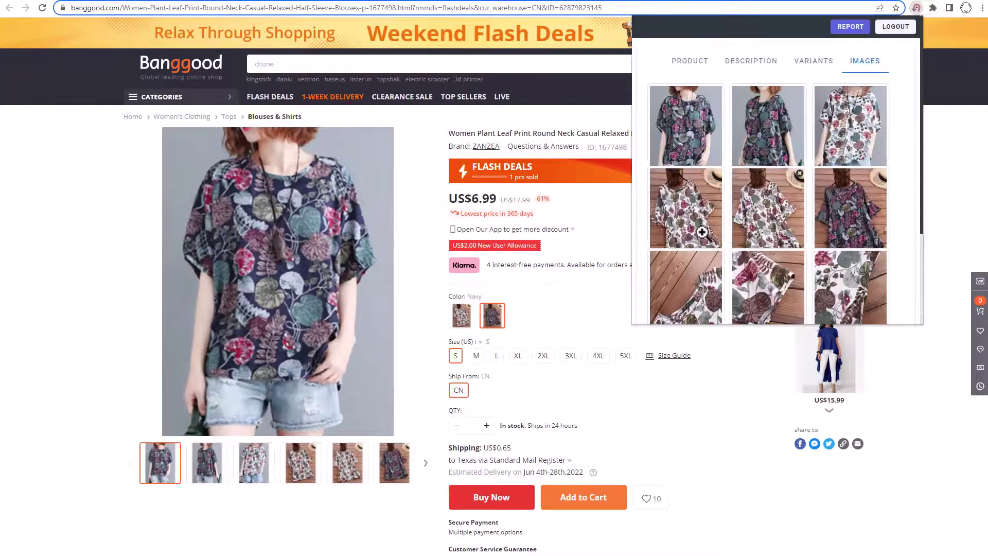
left_click(582, 252)
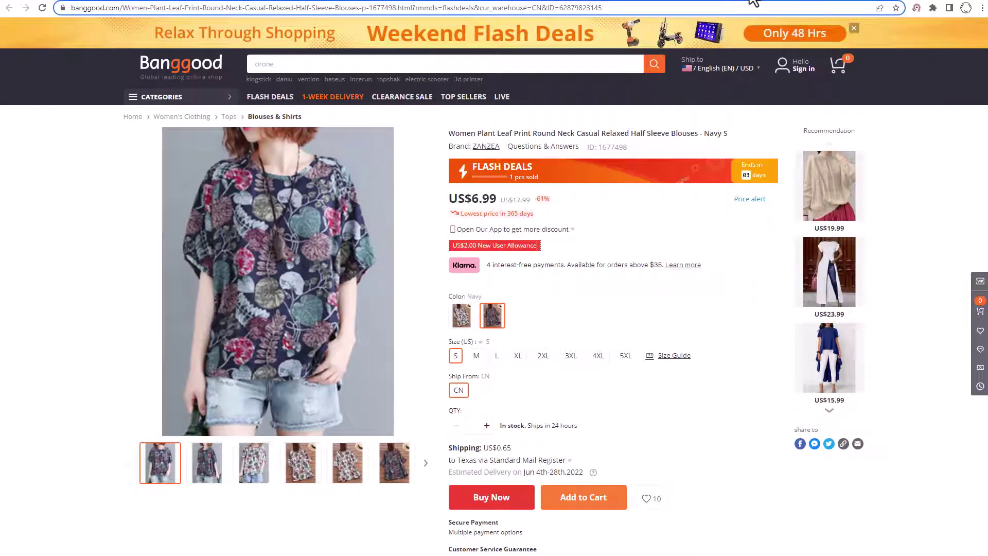
Step: Open walmart.com in a new browser tab
key("ctrl+t")
left_click(291, 8)
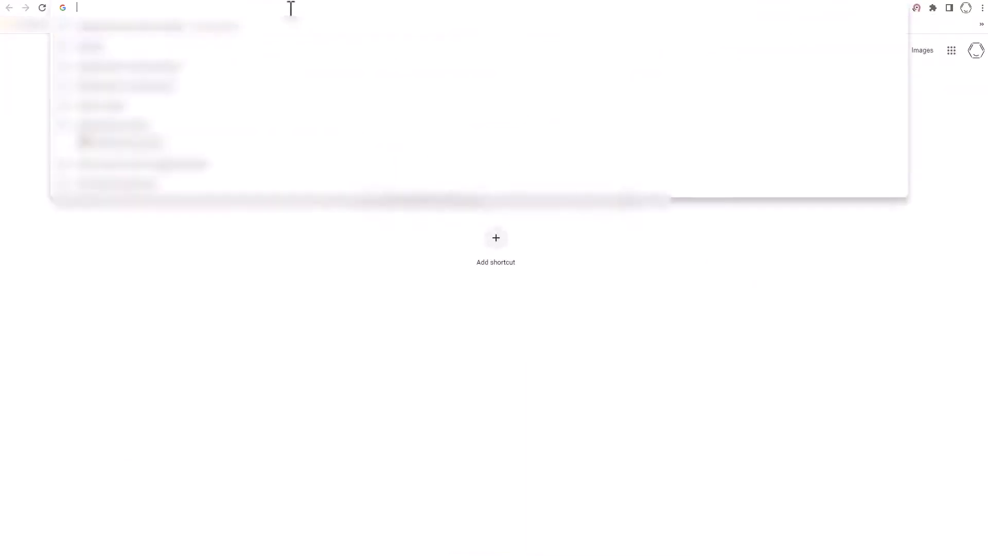
type("w")
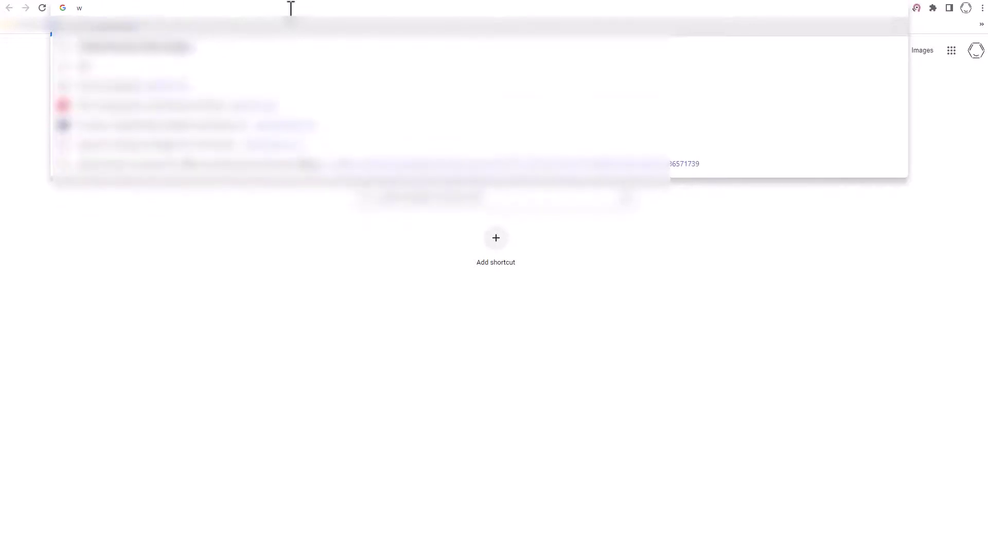
type("alm")
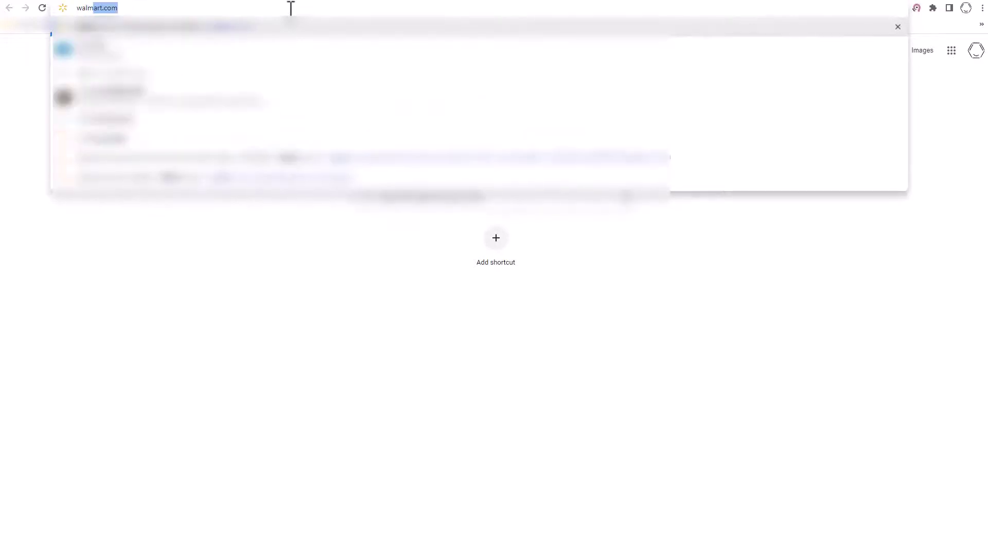
key("Return")
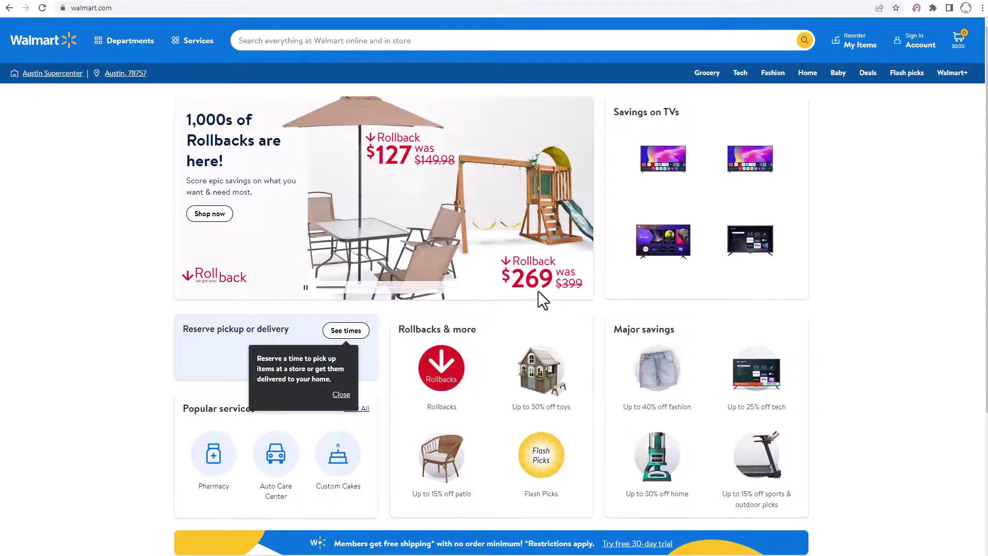
Step: Browse Walmart's activewear offers and open the Athletic Works Men's French Terry Short Sleeve Hoodie page
scroll(538, 291, "down", 4)
scroll(539, 304, "down", 3)
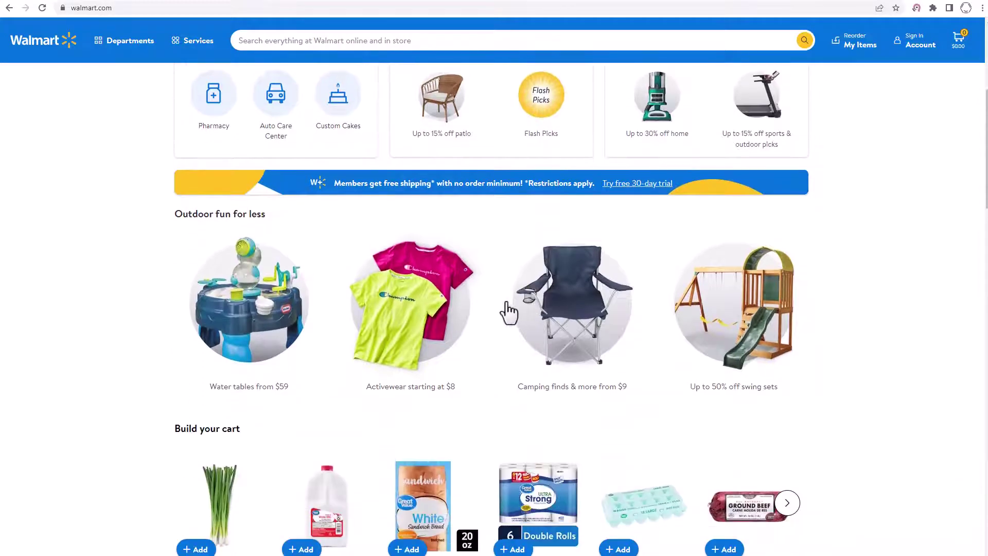
left_click(395, 340)
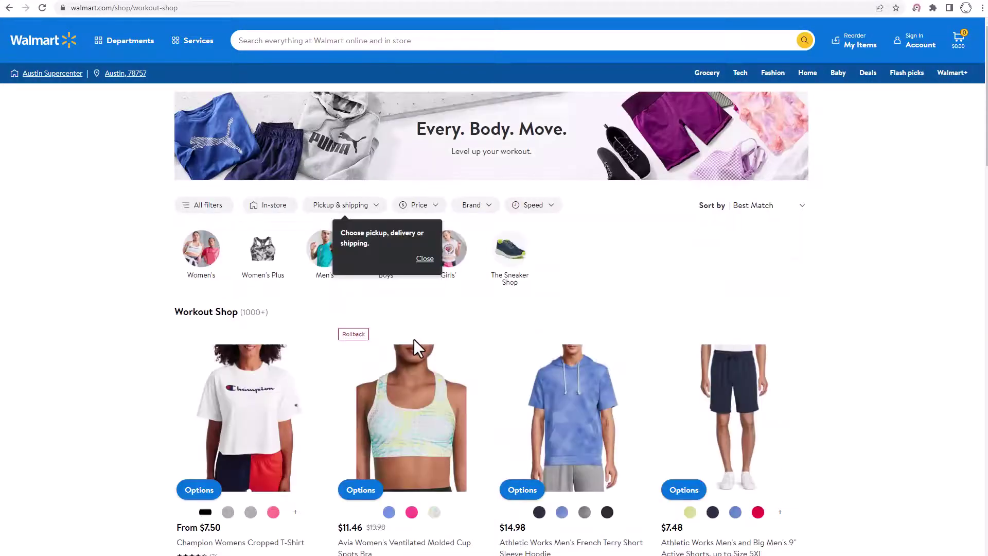
scroll(414, 340, "down", 3)
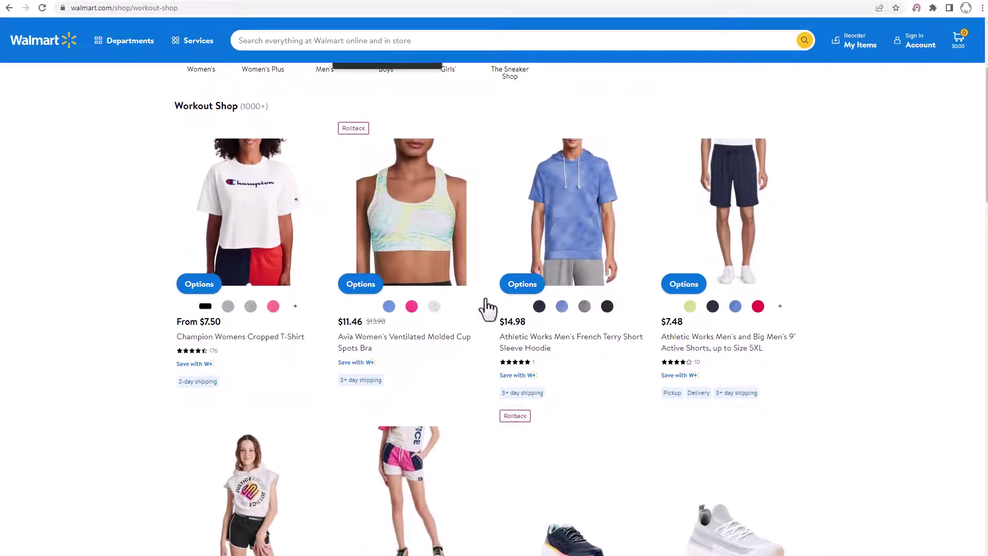
left_click(579, 248)
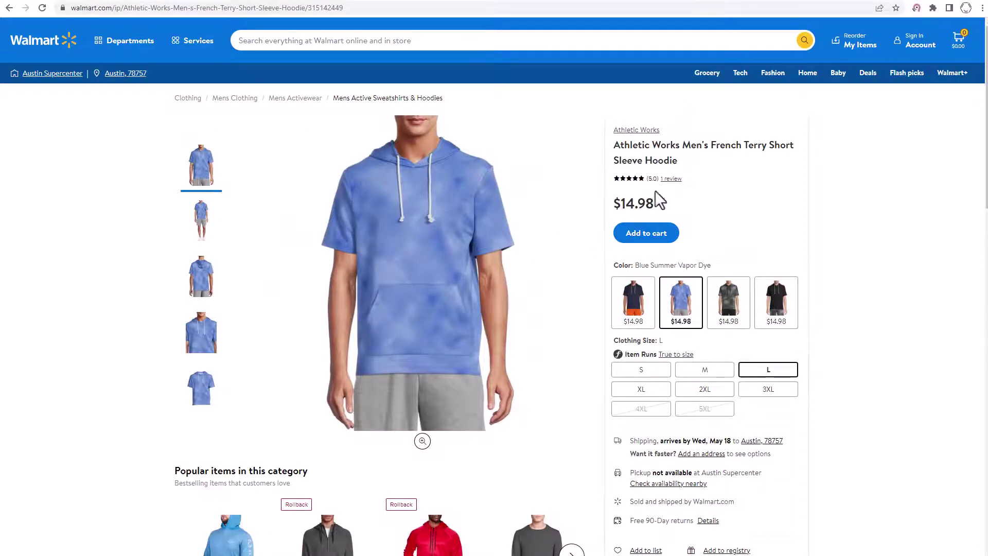
Step: Open the Anstrex extension on the Walmart hoodie and review its product details, description, variants and images
left_click(917, 7)
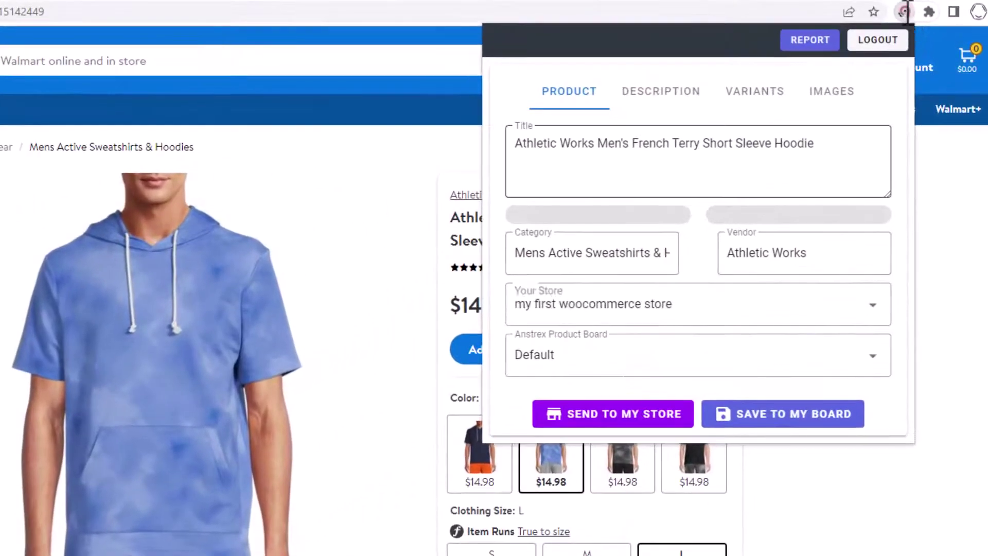
left_click(651, 97)
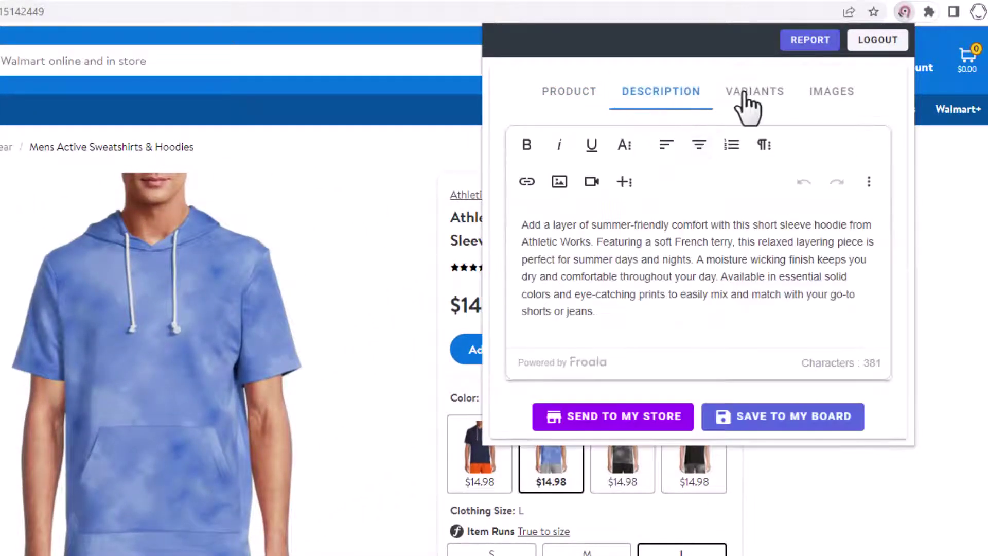
left_click(745, 94)
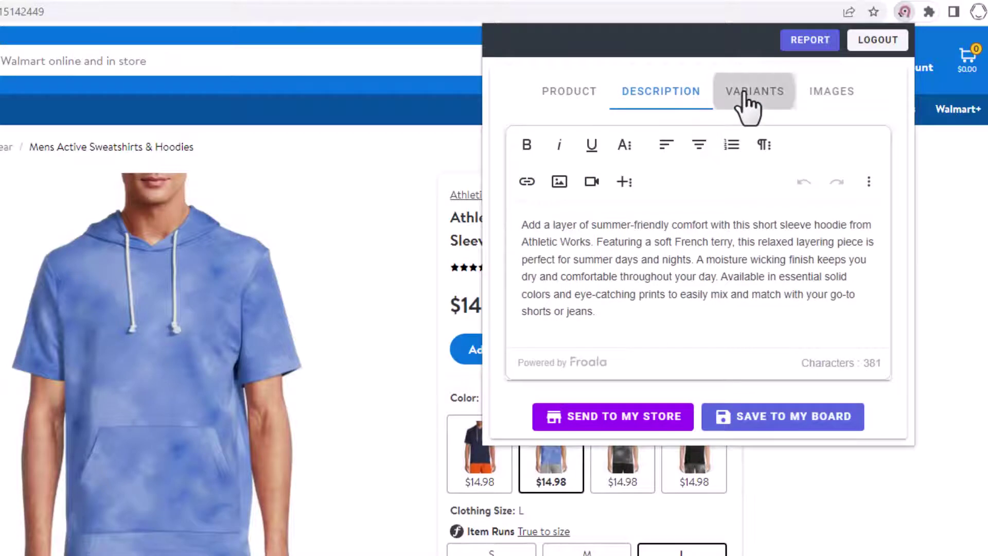
left_click(828, 92)
scroll(743, 255, "down", 1)
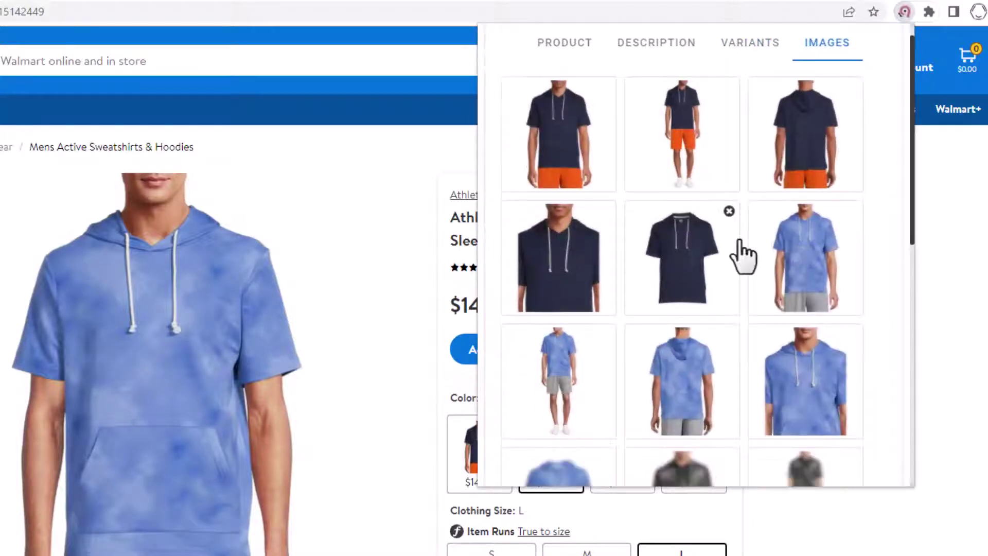
scroll(743, 254, "down", 5)
scroll(743, 251, "up", 5)
scroll(743, 252, "down", 8)
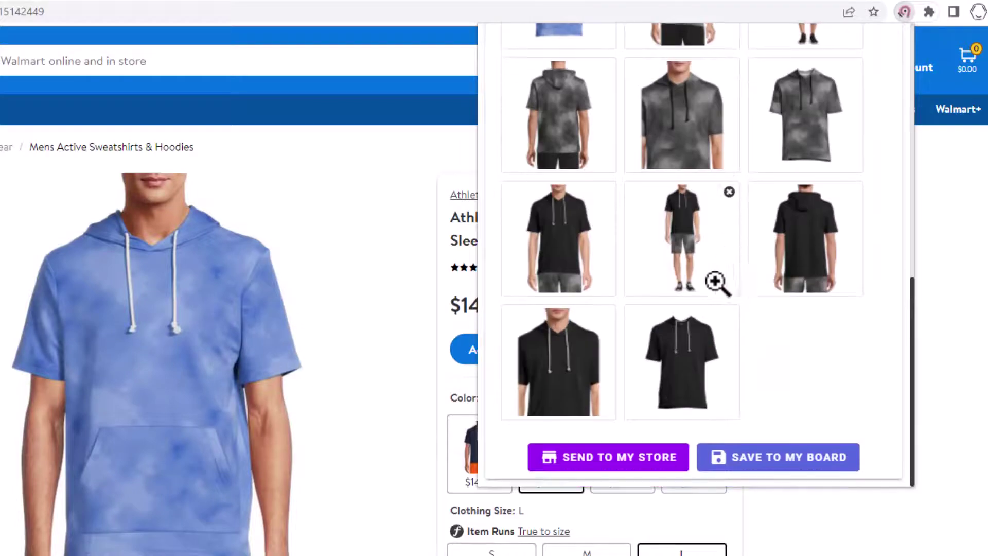
Step: Send the Walmart hoodie to the WooCommerce store and close the extension
left_click(616, 458)
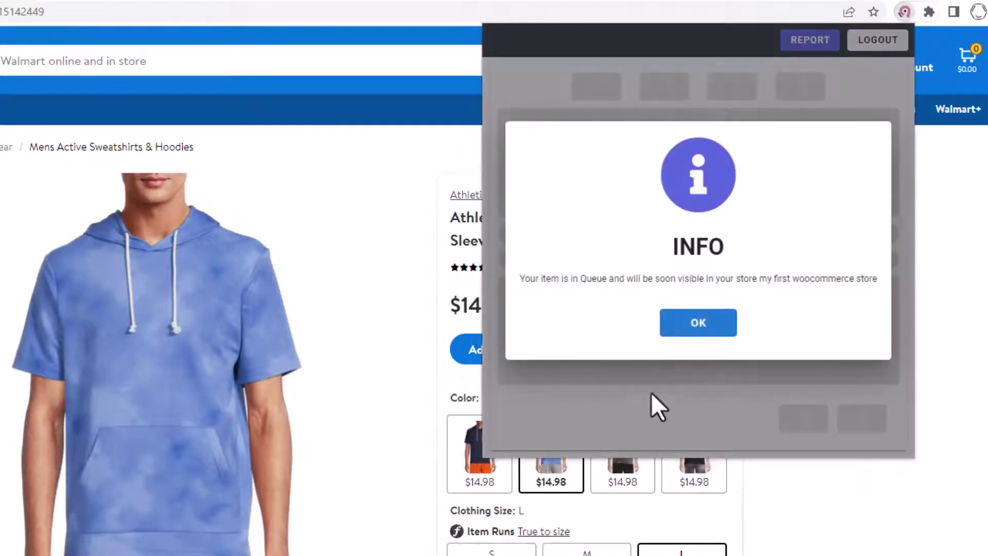
left_click(693, 323)
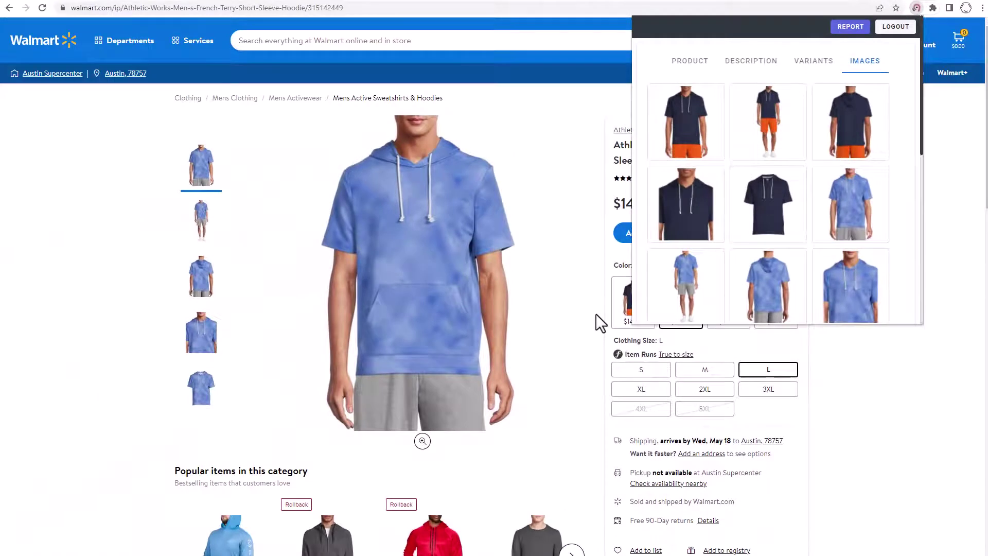
left_click(566, 309)
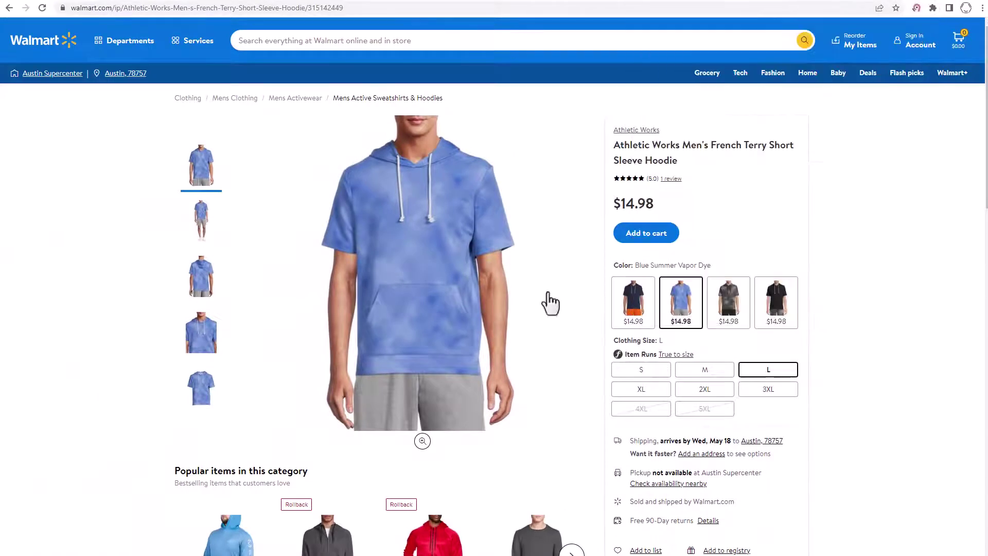
Step: Return to the WooCommerce product list, refresh it and open the Athletic Works hoodie for editing
left_click(178, 0)
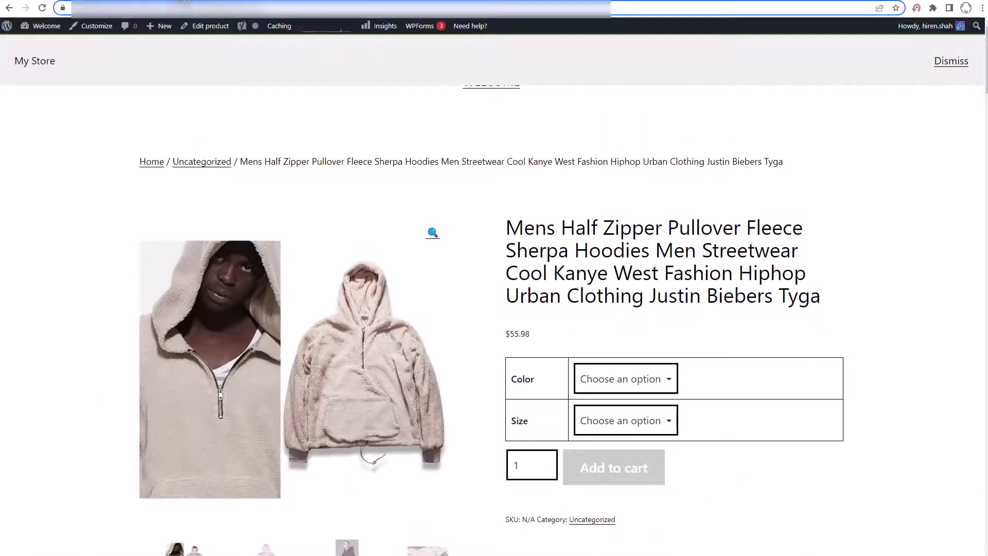
left_click(9, 8)
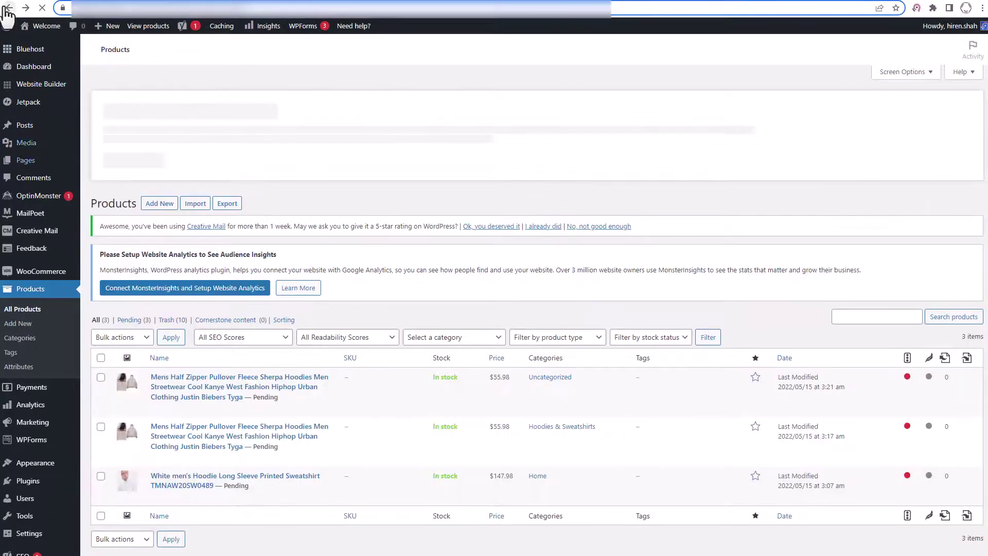
left_click(42, 9)
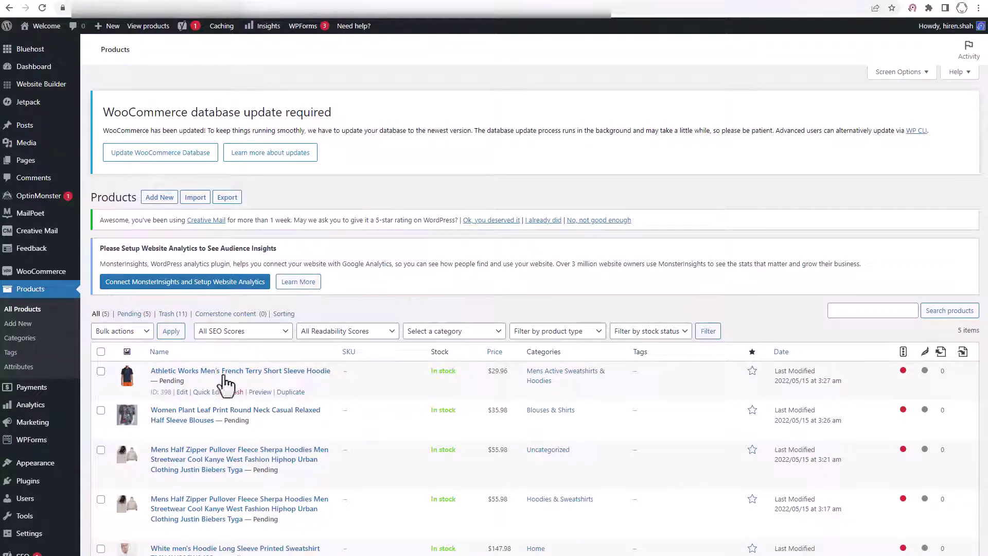
left_click(188, 373)
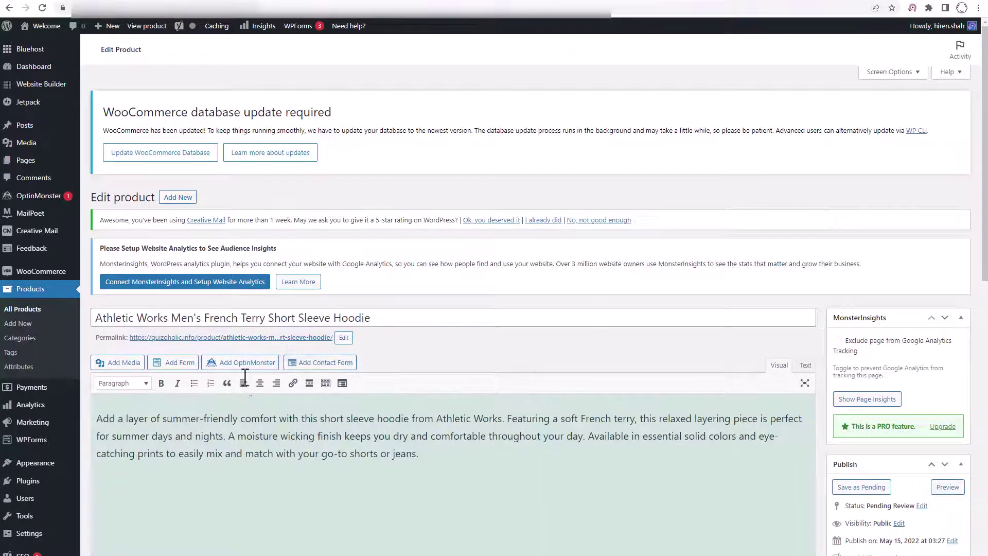
Step: Review the Athletic Works hoodie's description, SEO preview, categories, product image and gallery on its edit page
scroll(247, 386, "down", 1)
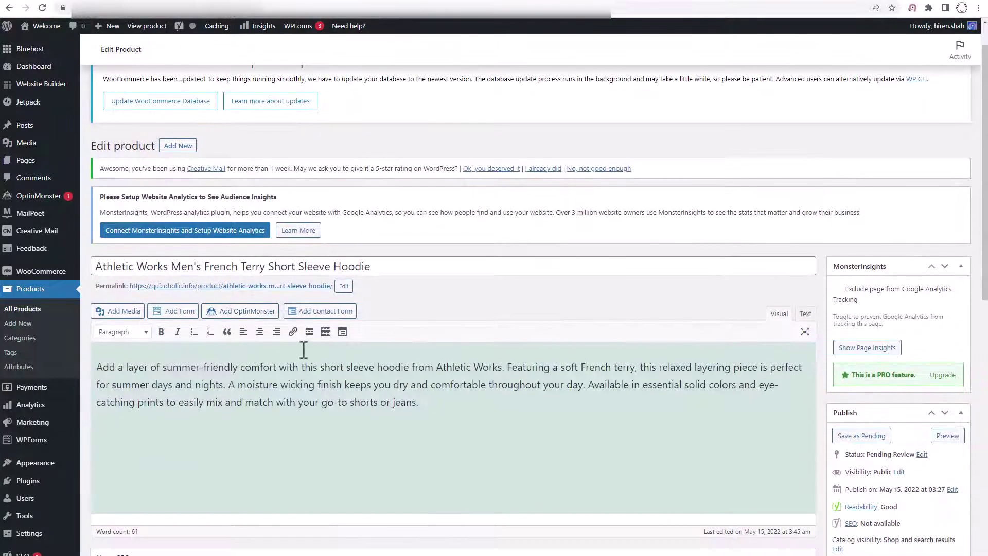
scroll(345, 340, "down", 3)
scroll(345, 340, "down", 10)
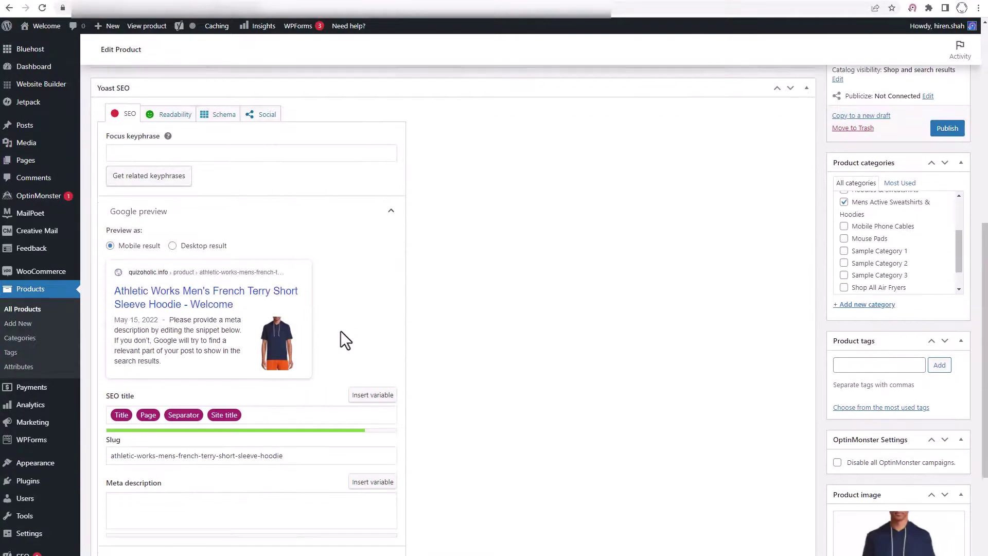
scroll(342, 340, "down", 5)
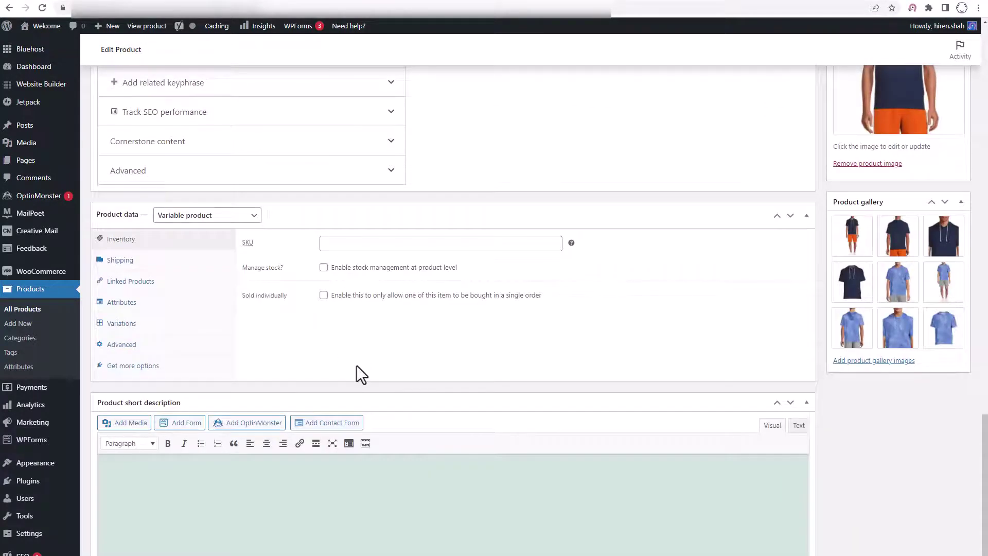
scroll(358, 371, "down", 1)
scroll(358, 365, "up", 1)
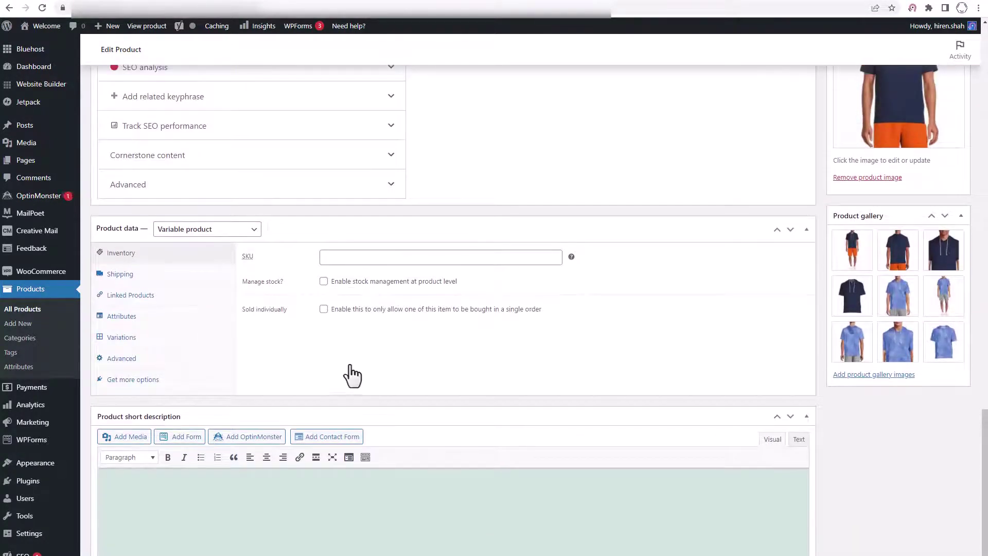
Step: Show the hoodie's variations in its product data and examine their color and clothing size combinations
left_click(124, 338)
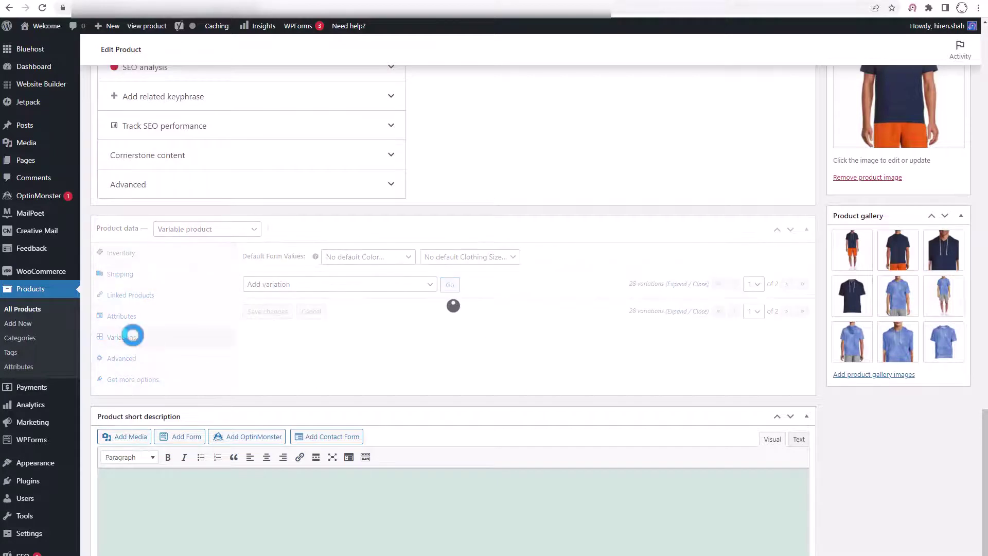
scroll(359, 370, "down", 5)
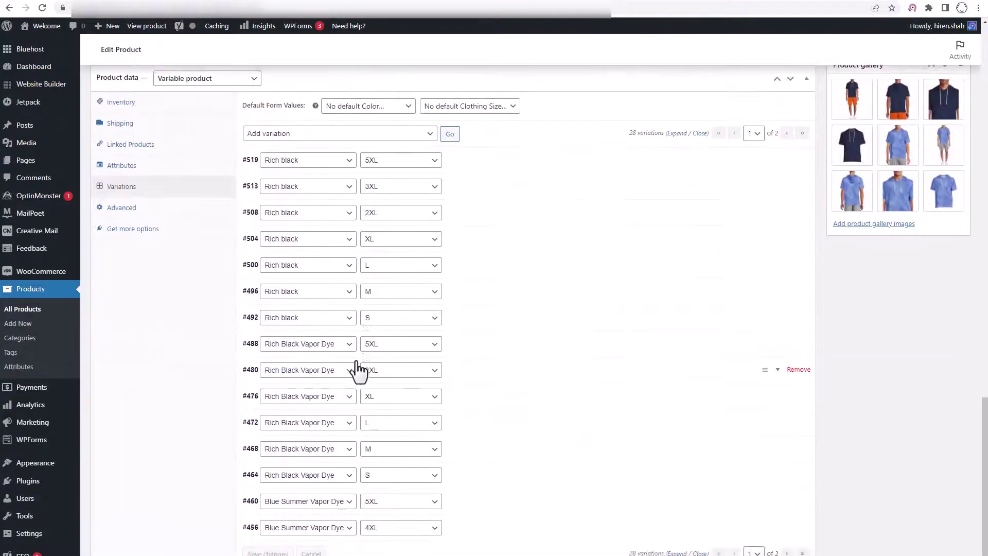
scroll(359, 370, "up", 2)
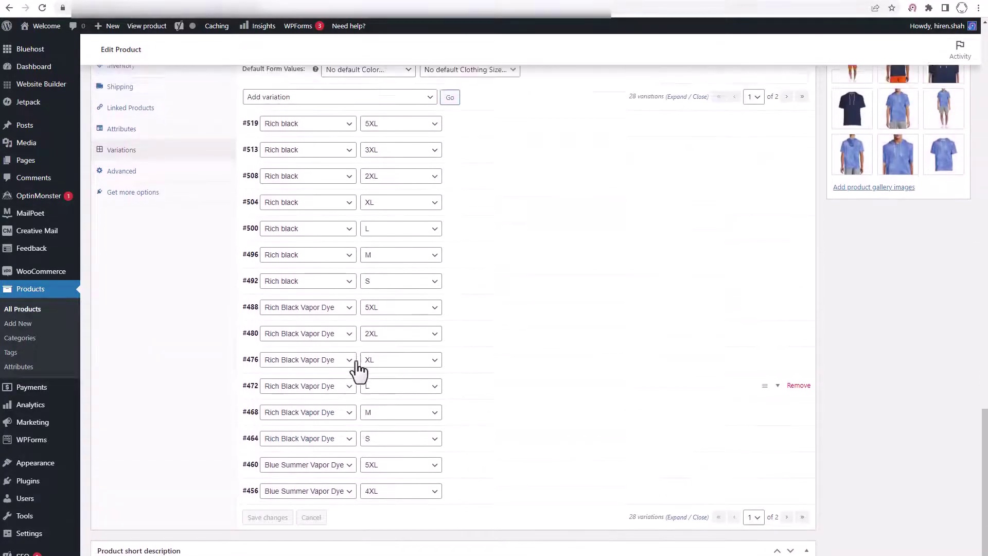
scroll(359, 371, "up", 2)
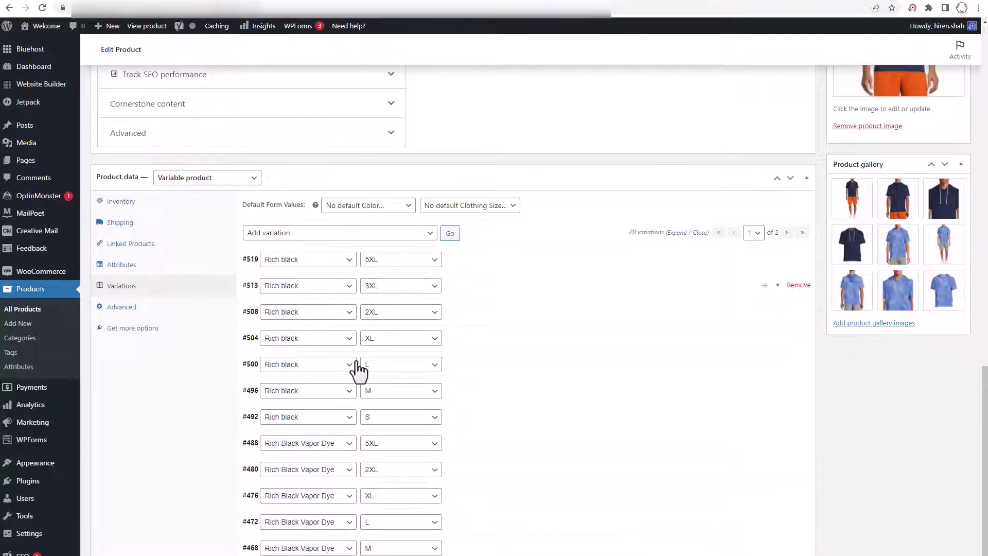
scroll(309, 247, "up", 4)
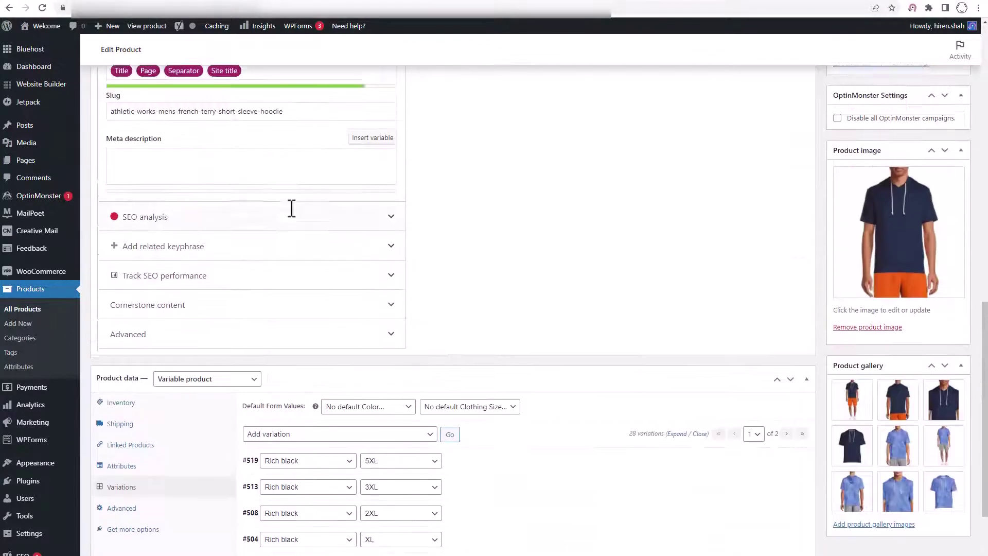
scroll(292, 208, "up", 10)
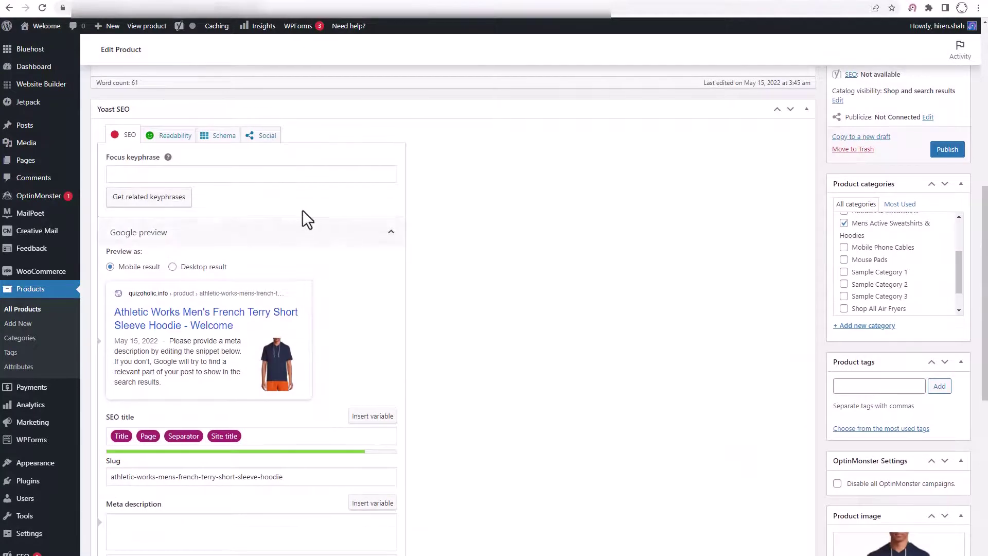
scroll(385, 227, "up", 3)
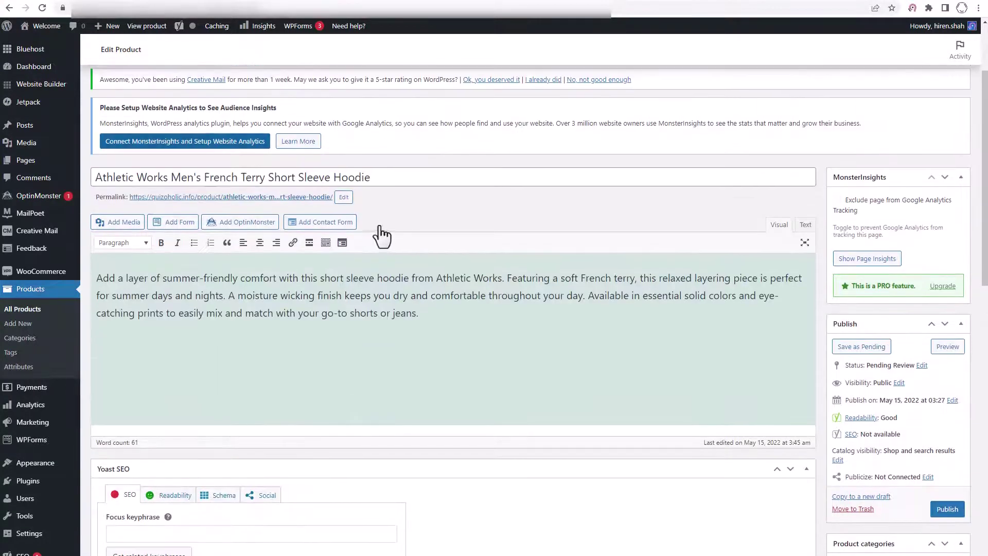
Step: Go back to the WooCommerce product list and check the storefront's New Products page before returning to the list
left_click(9, 8)
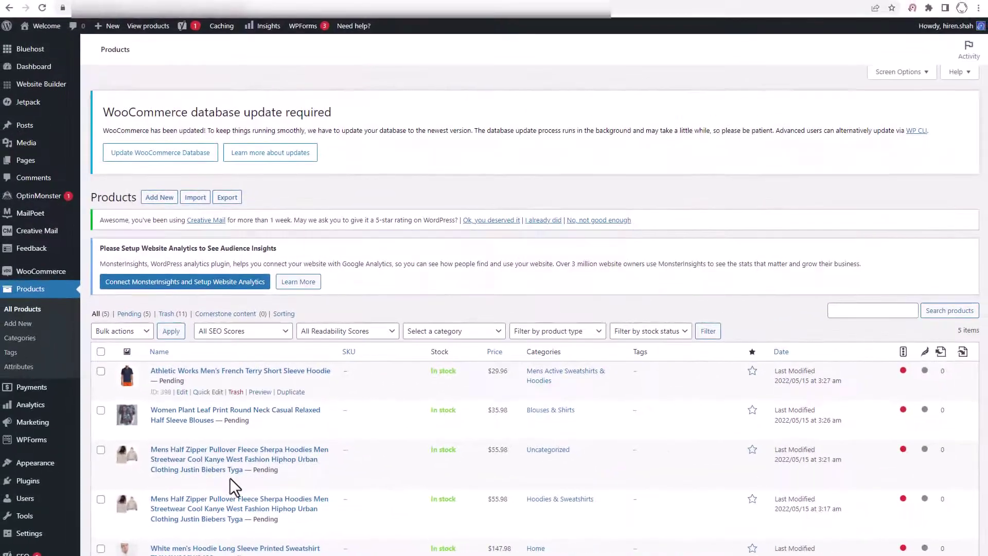
left_click(178, 1)
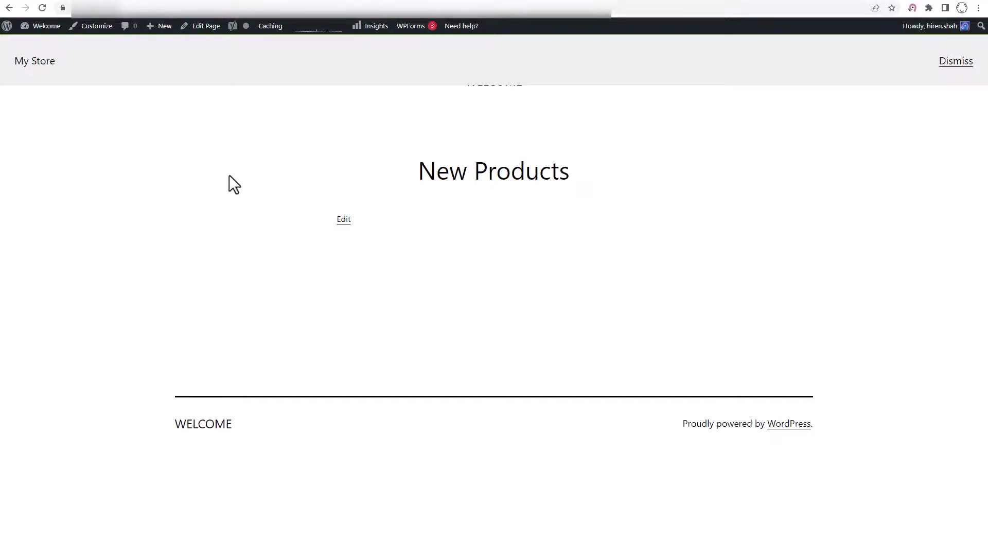
left_click(58, 2)
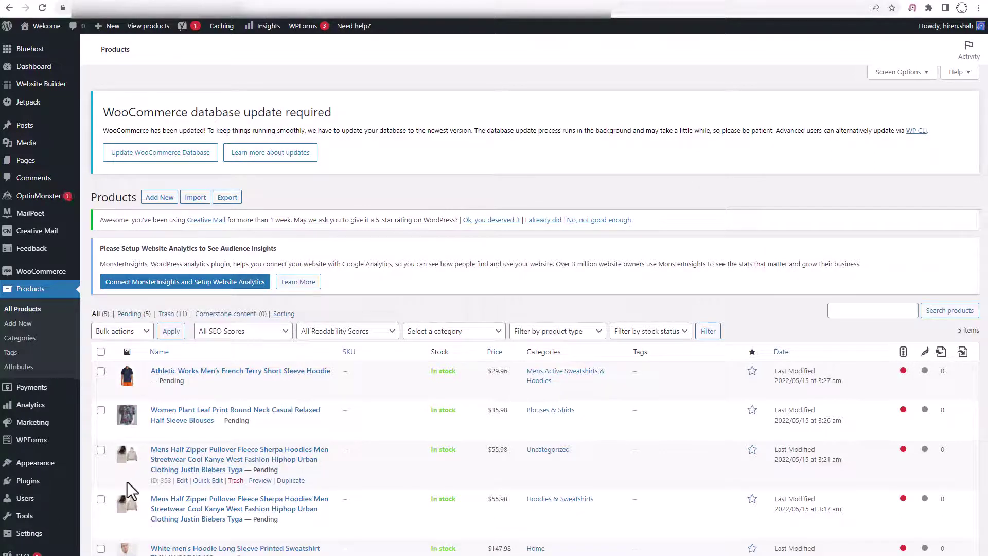
Step: Move the duplicate Mens Half Zipper Pullover product in the Hoodies & Sweatshirts category to the trash
left_click(101, 500)
left_click(144, 332)
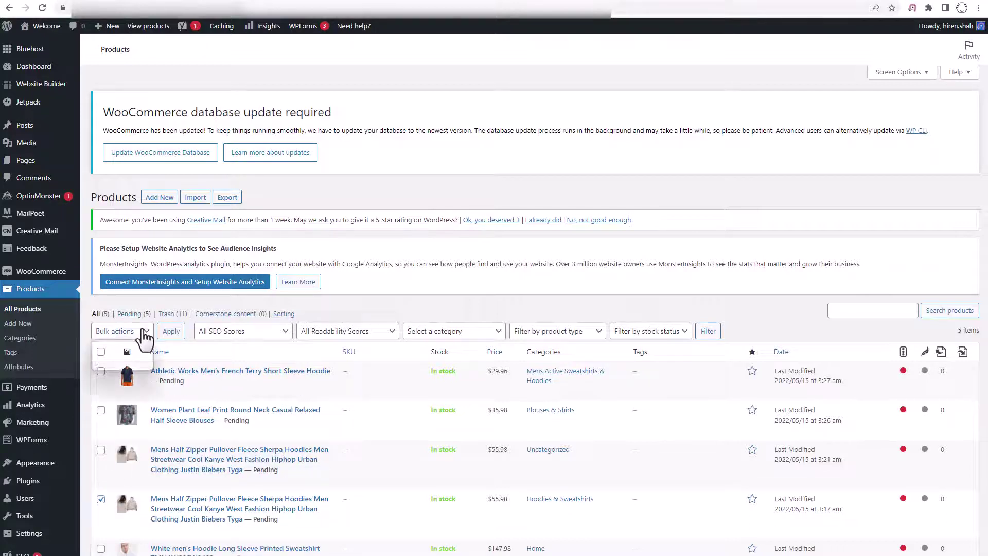
left_click(135, 362)
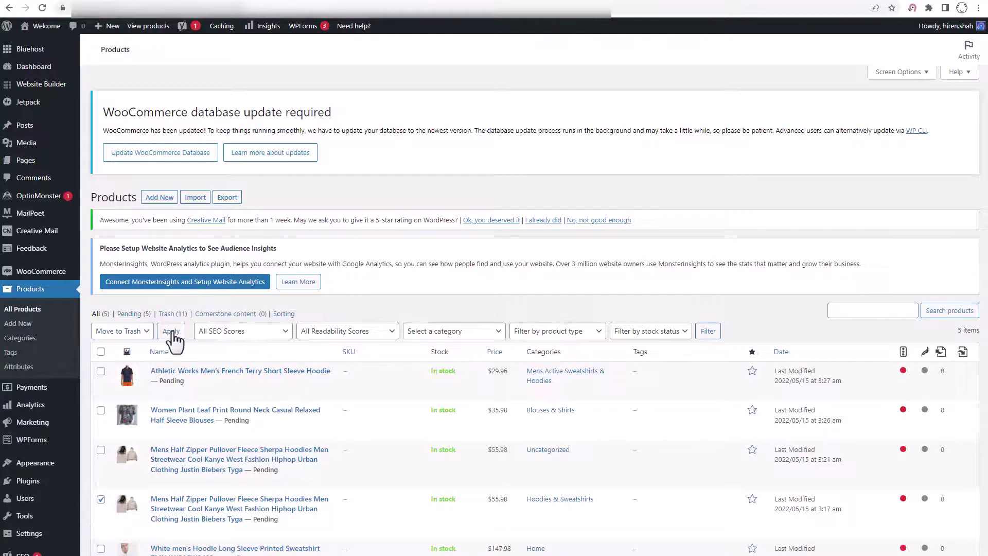
left_click(171, 332)
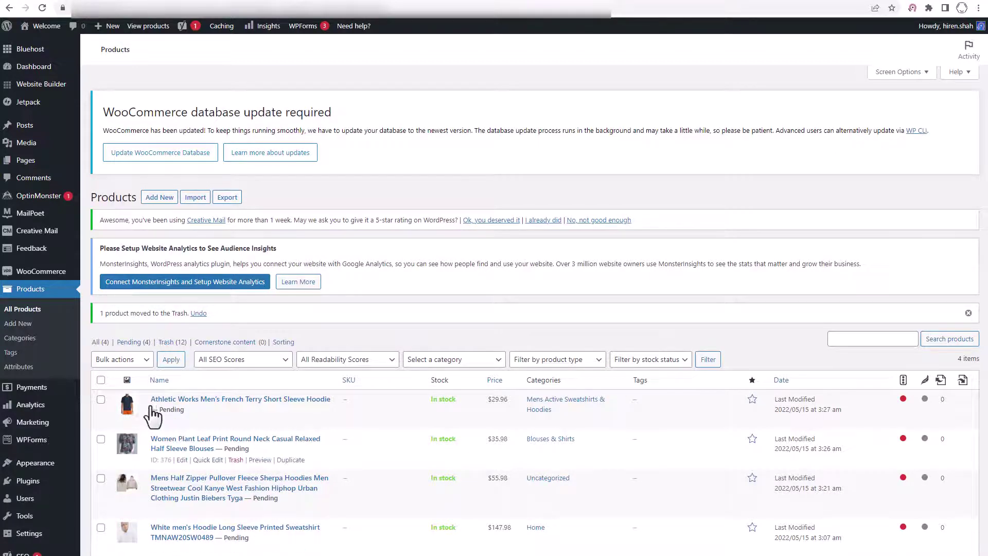
Step: Bulk edit all remaining products in the list, setting their status to Published and applying the update
left_click(100, 381)
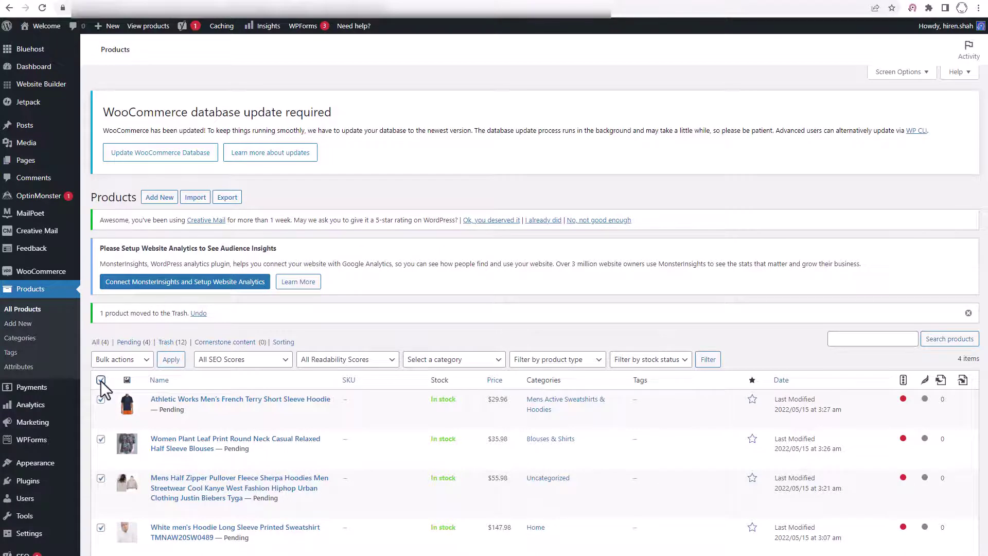
left_click(129, 360)
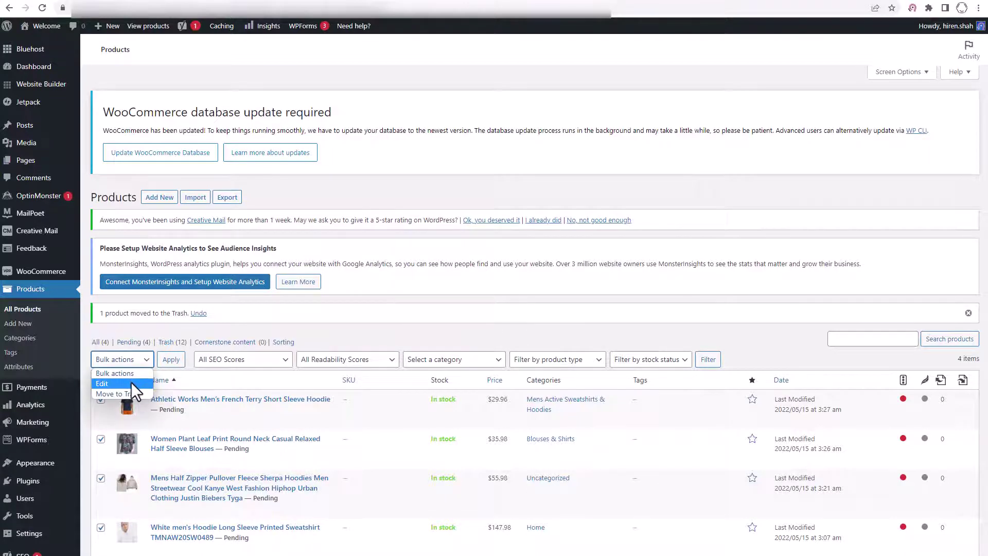
left_click(130, 383)
left_click(172, 360)
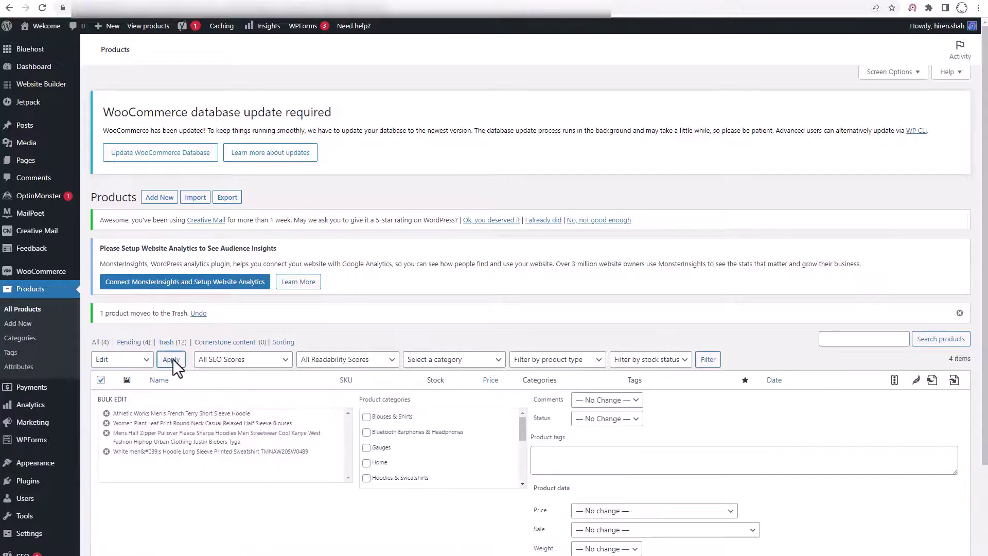
left_click(636, 420)
key("Down")
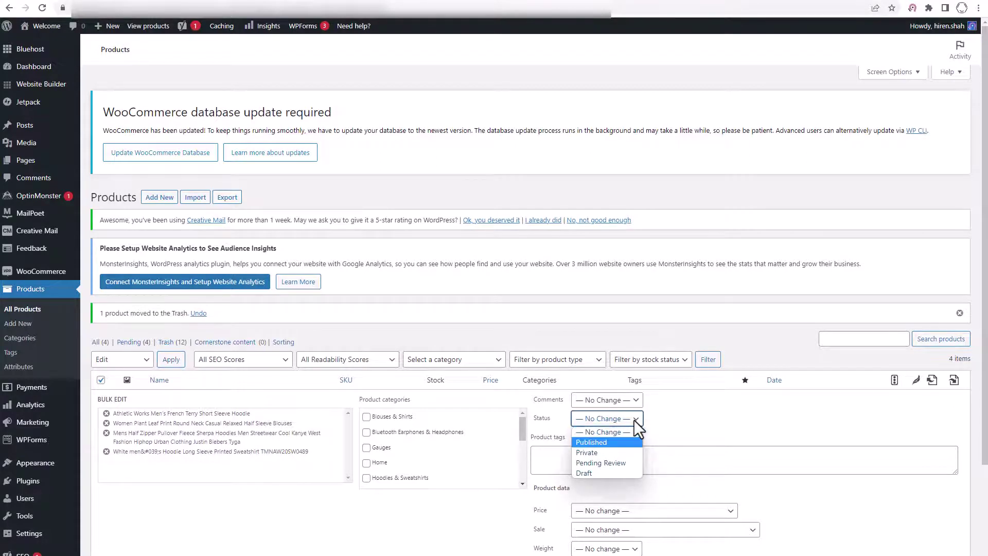
scroll(634, 419, "down", 4)
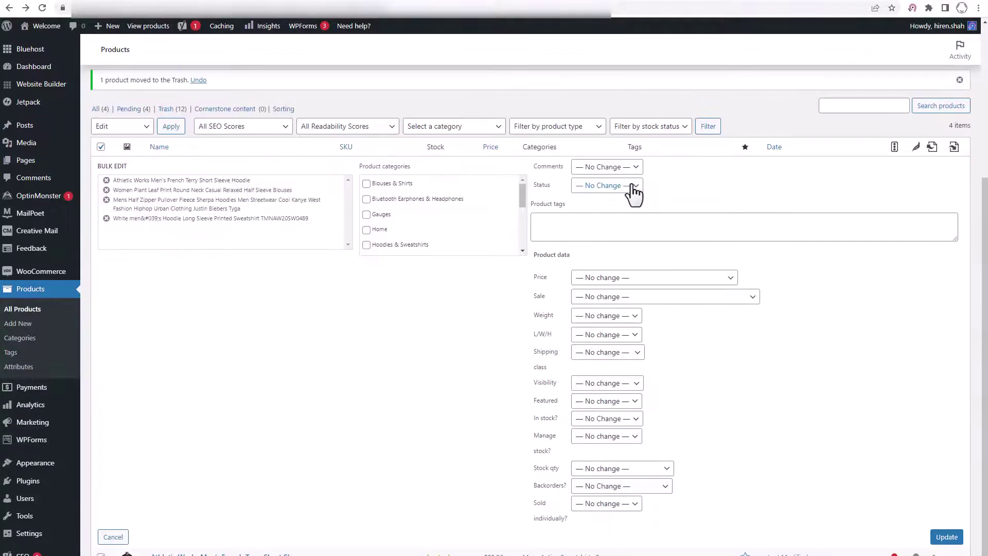
left_click(635, 186)
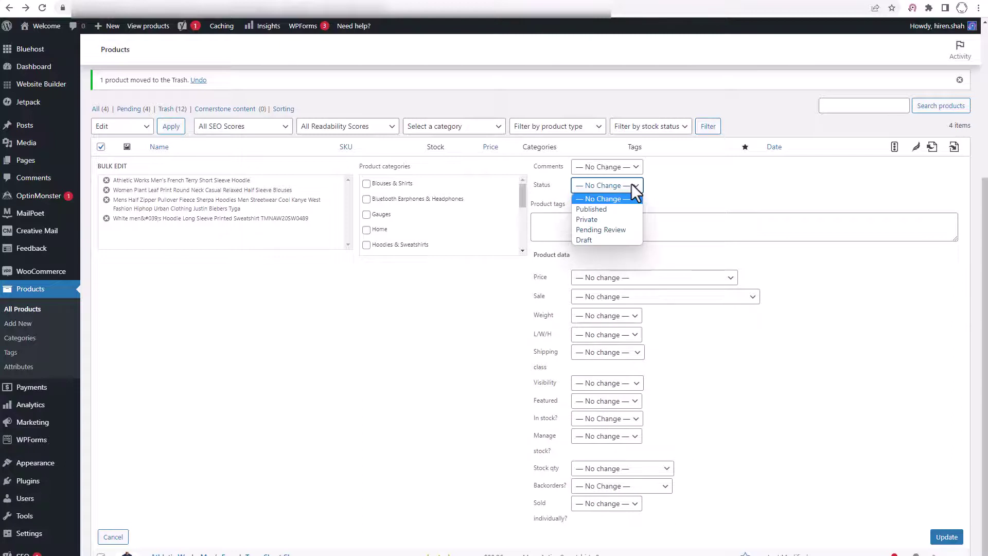
key("Down")
key("Down")
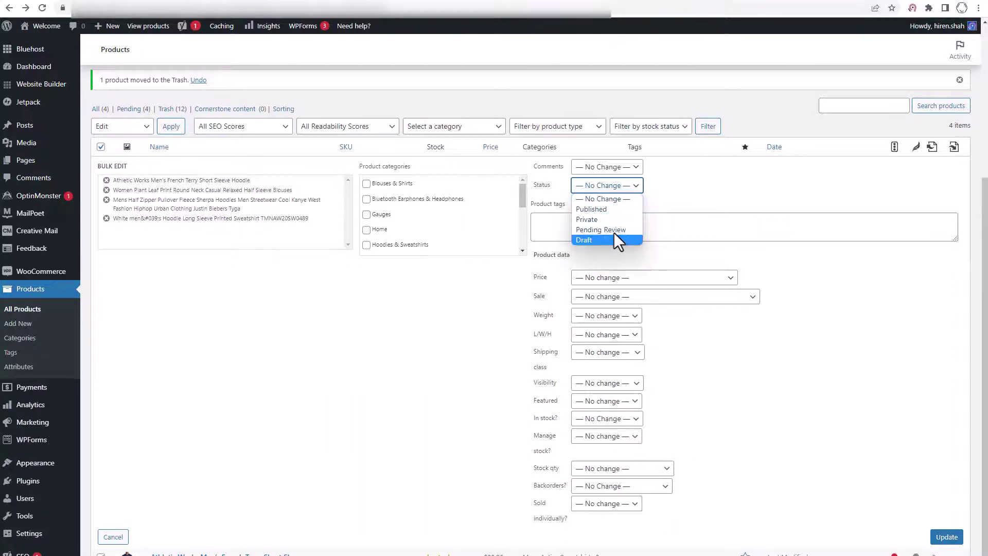
left_click(609, 211)
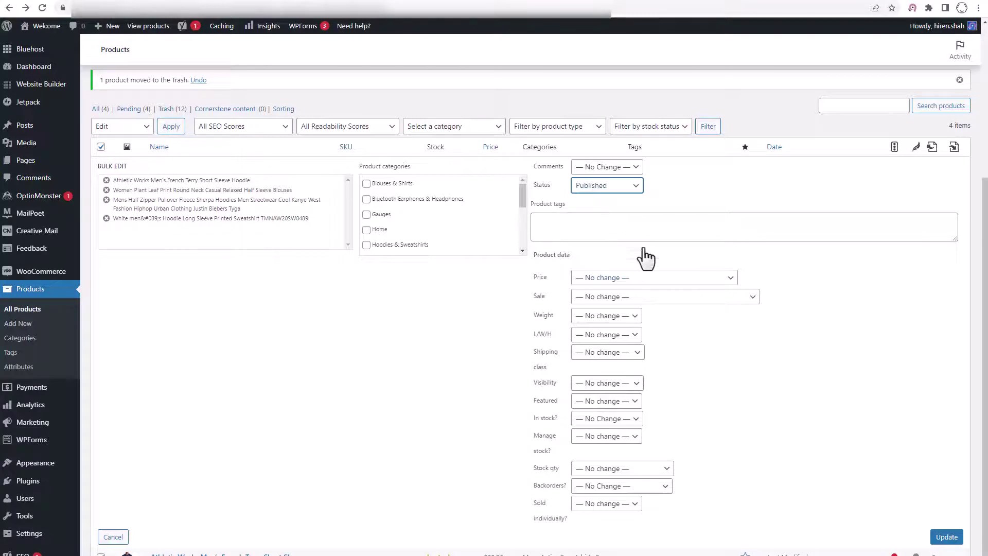
left_click(948, 539)
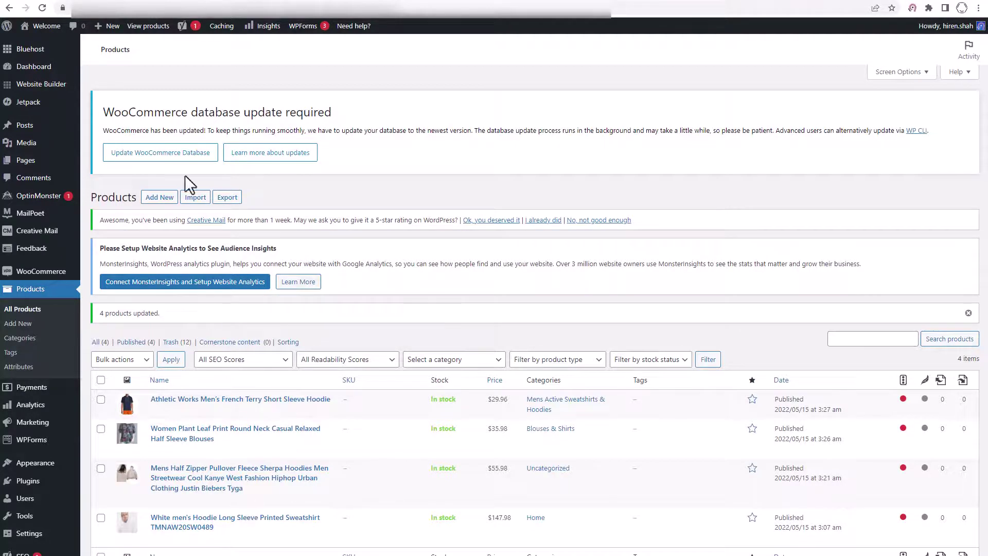
Step: Switch to the storefront, reload its New Products page and review the listed products
left_click(43, 26)
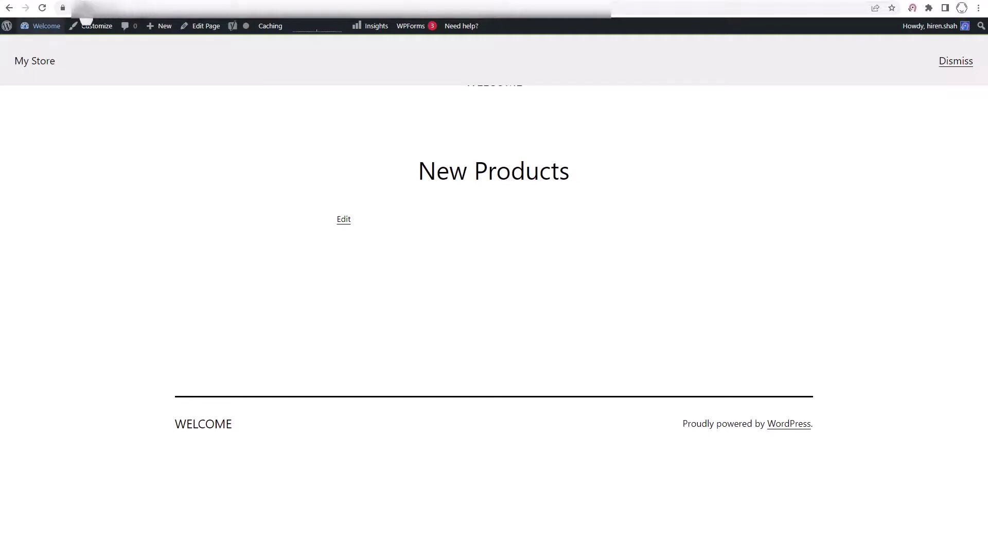
left_click(44, 11)
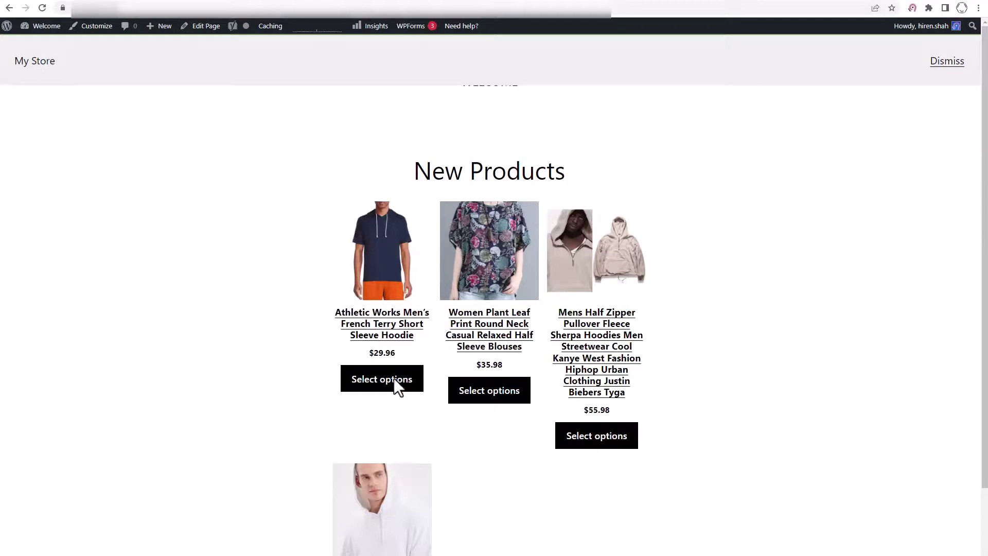
scroll(411, 391, "down", 3)
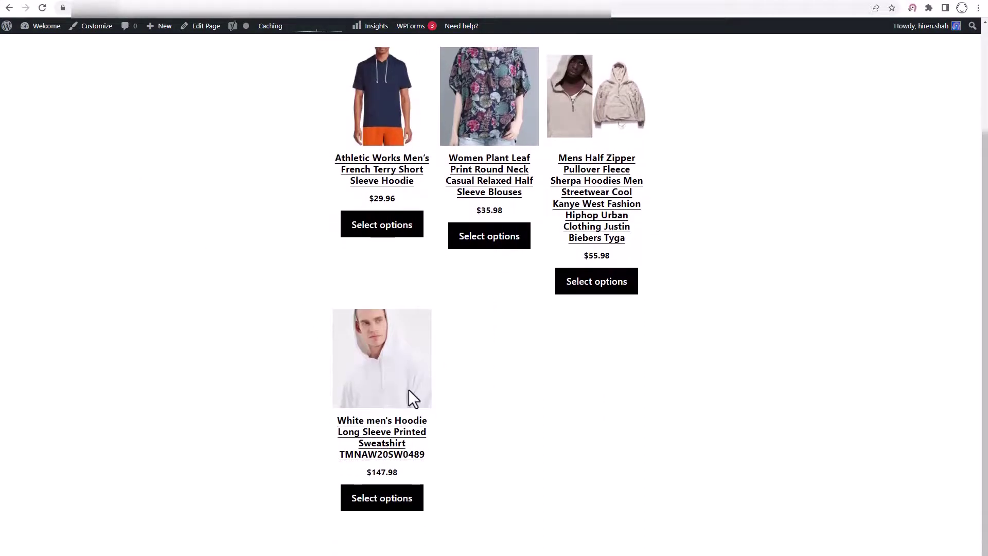